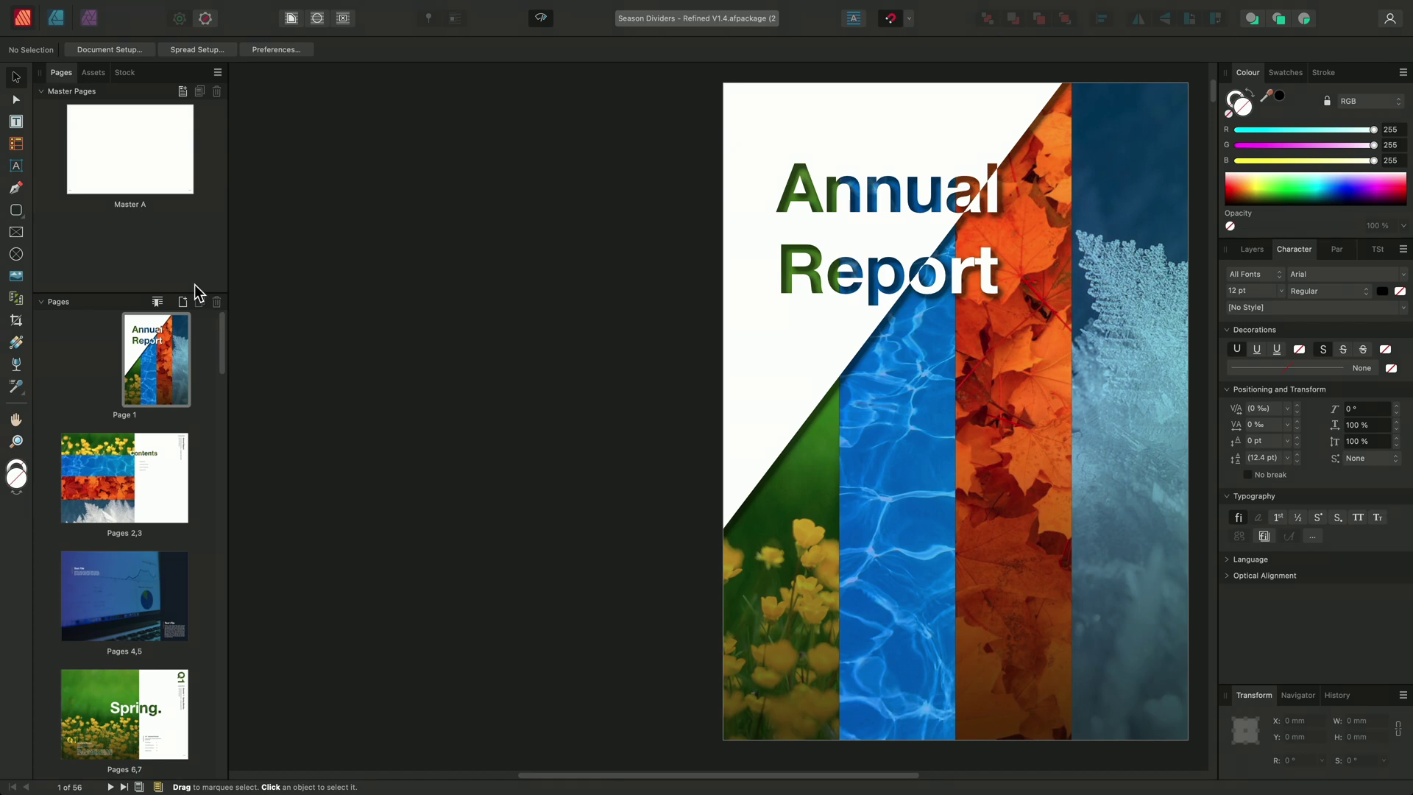
- Open the Section Manager from the Pages panel to view Section 1 spanning pages 1–56
left_click(159, 302)
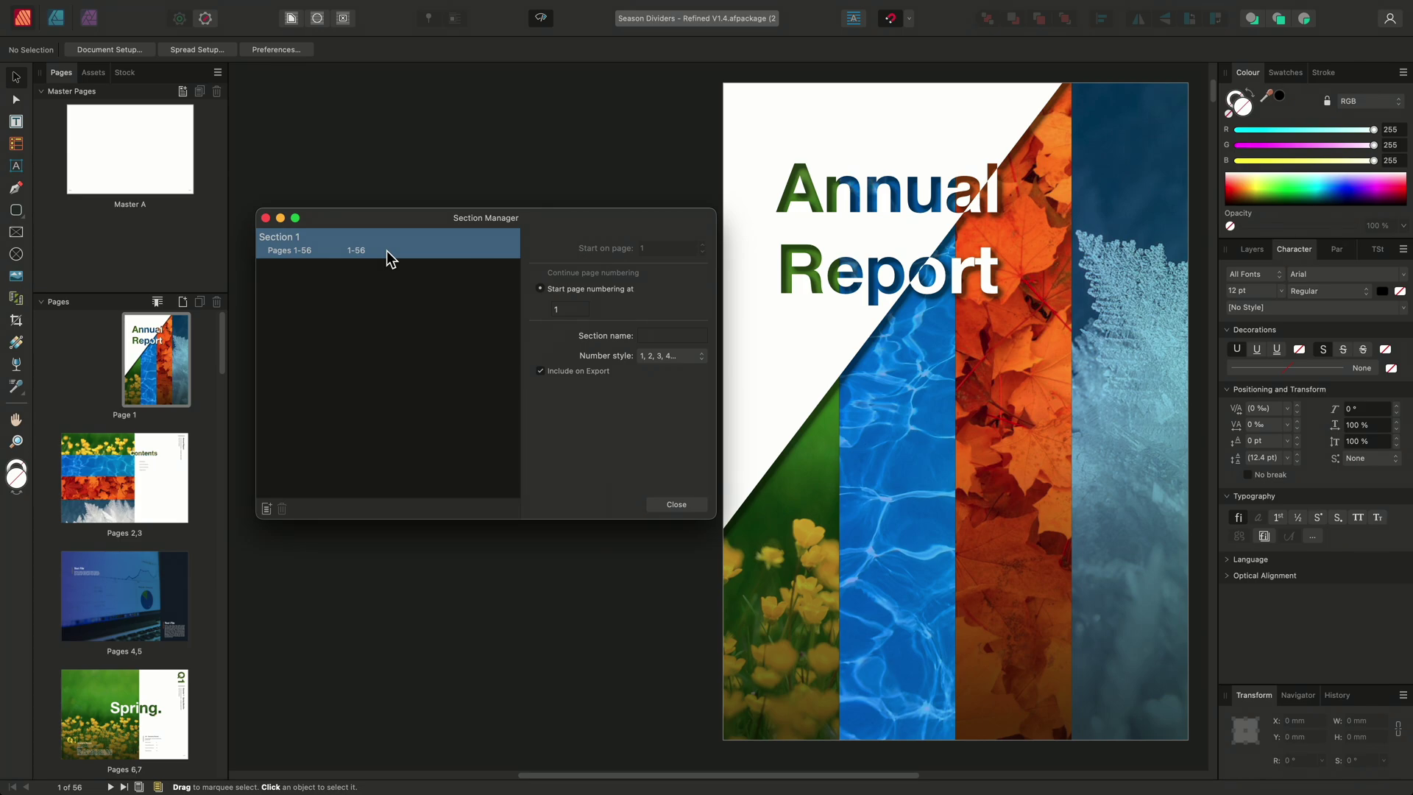
- Rename Section 1 to 'Introduction' and close the Section Manager
left_click(654, 333)
type("Introdu")
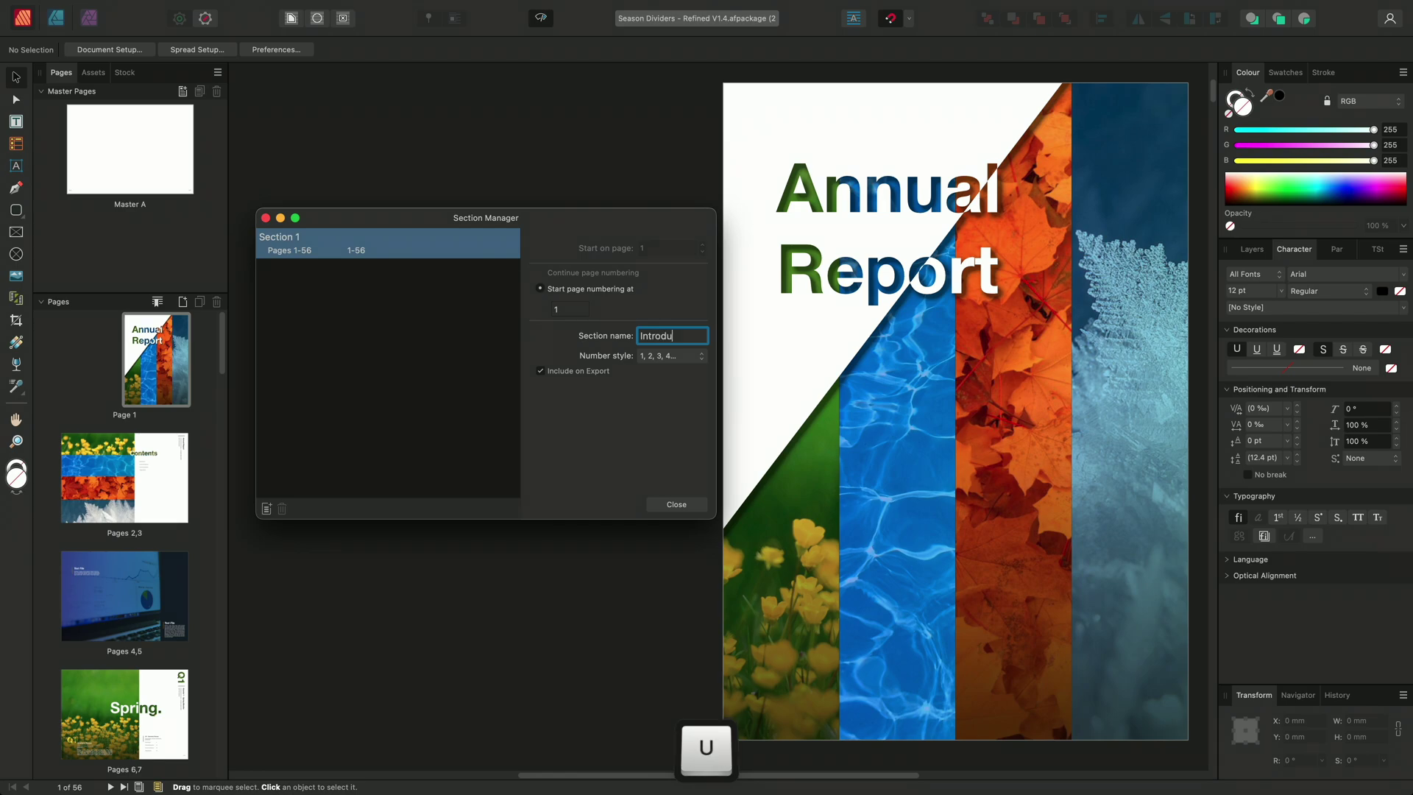
type("ction")
key("Return")
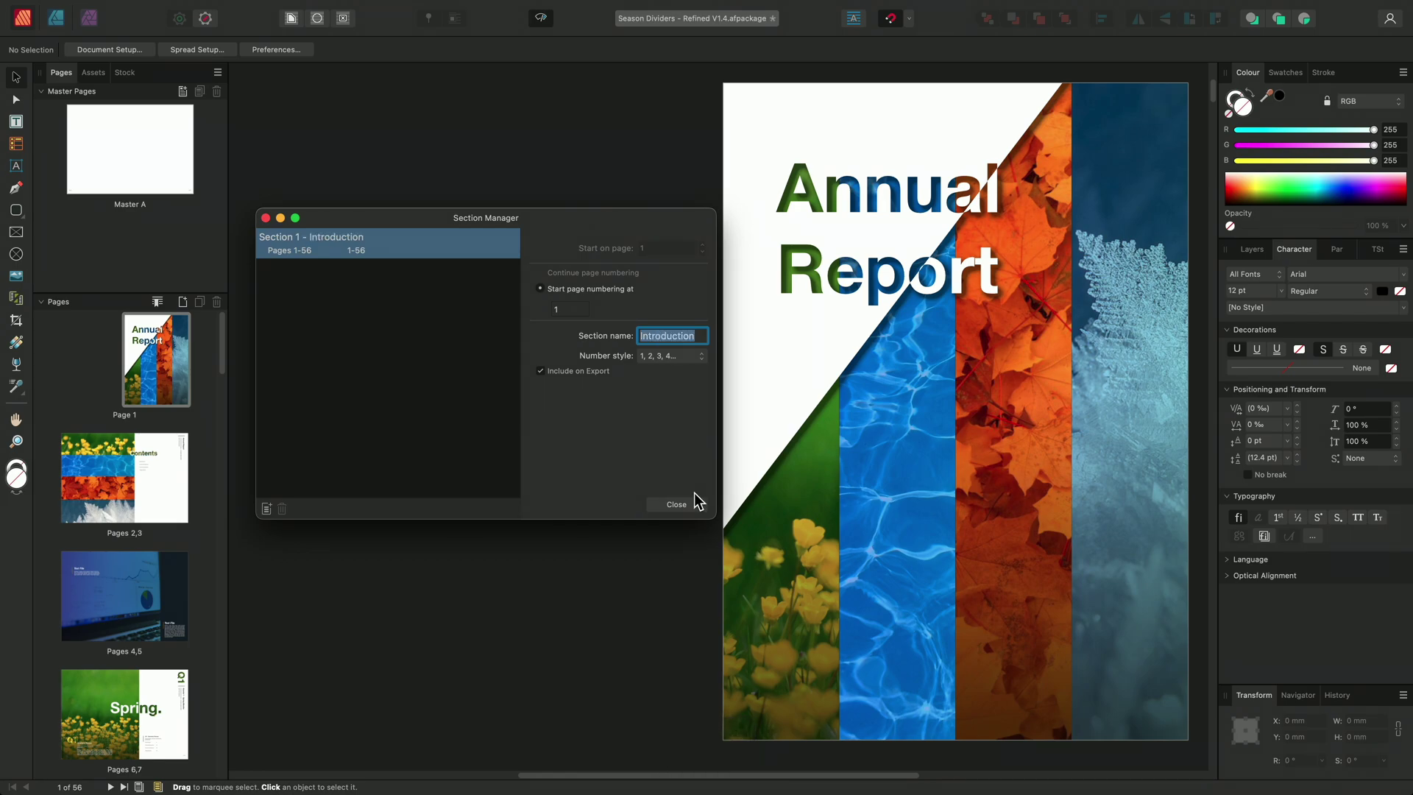
left_click(683, 506)
left_click_drag(223, 332, 230, 385)
- Start a new section at the Spring spread, pages 6–7, using Start New Section
double_click(124, 375)
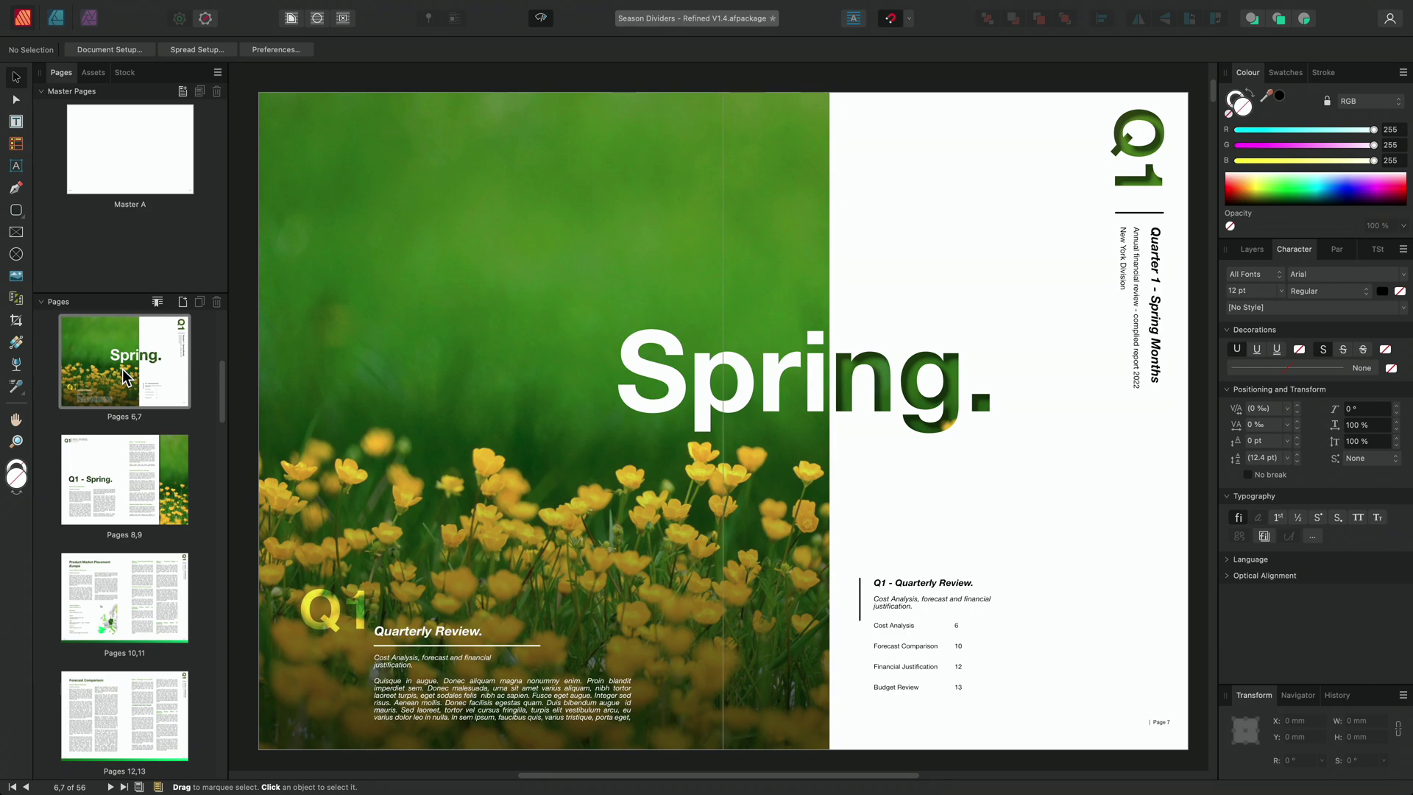
right_click(100, 378)
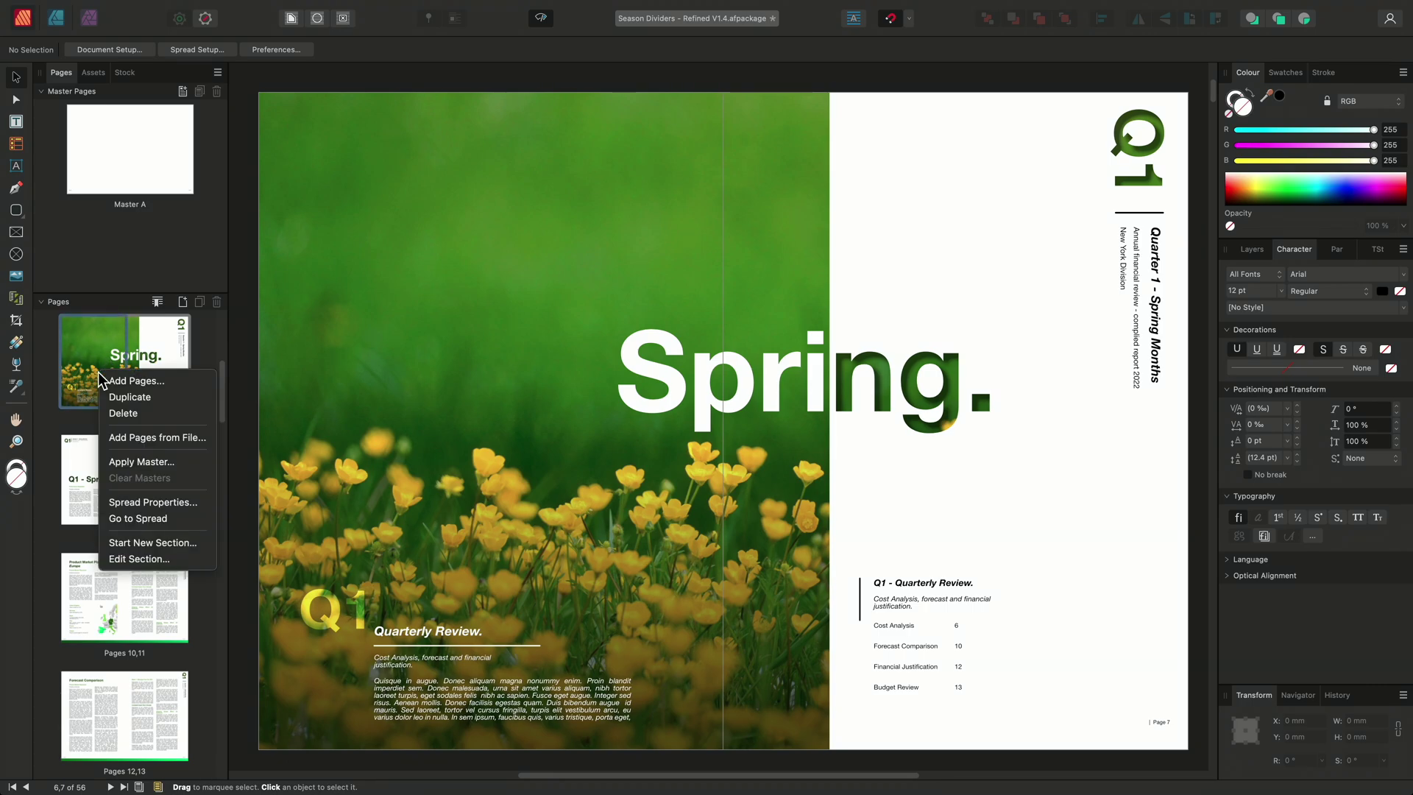
left_click(155, 543)
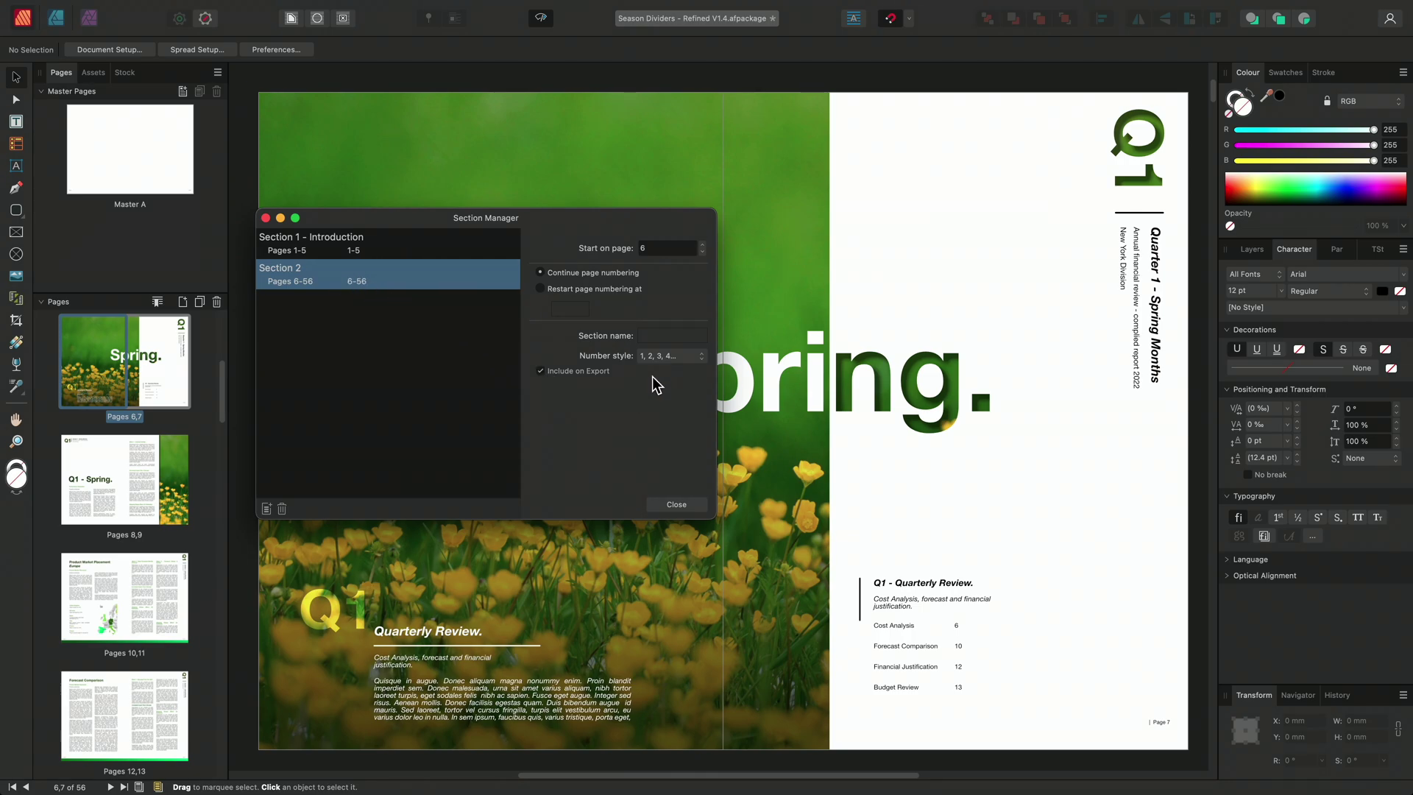
- Name Section 2 'Q1 Spring', keeping the 1, 2, 3, 4… number style
left_click(659, 336)
type("Q1 Spring")
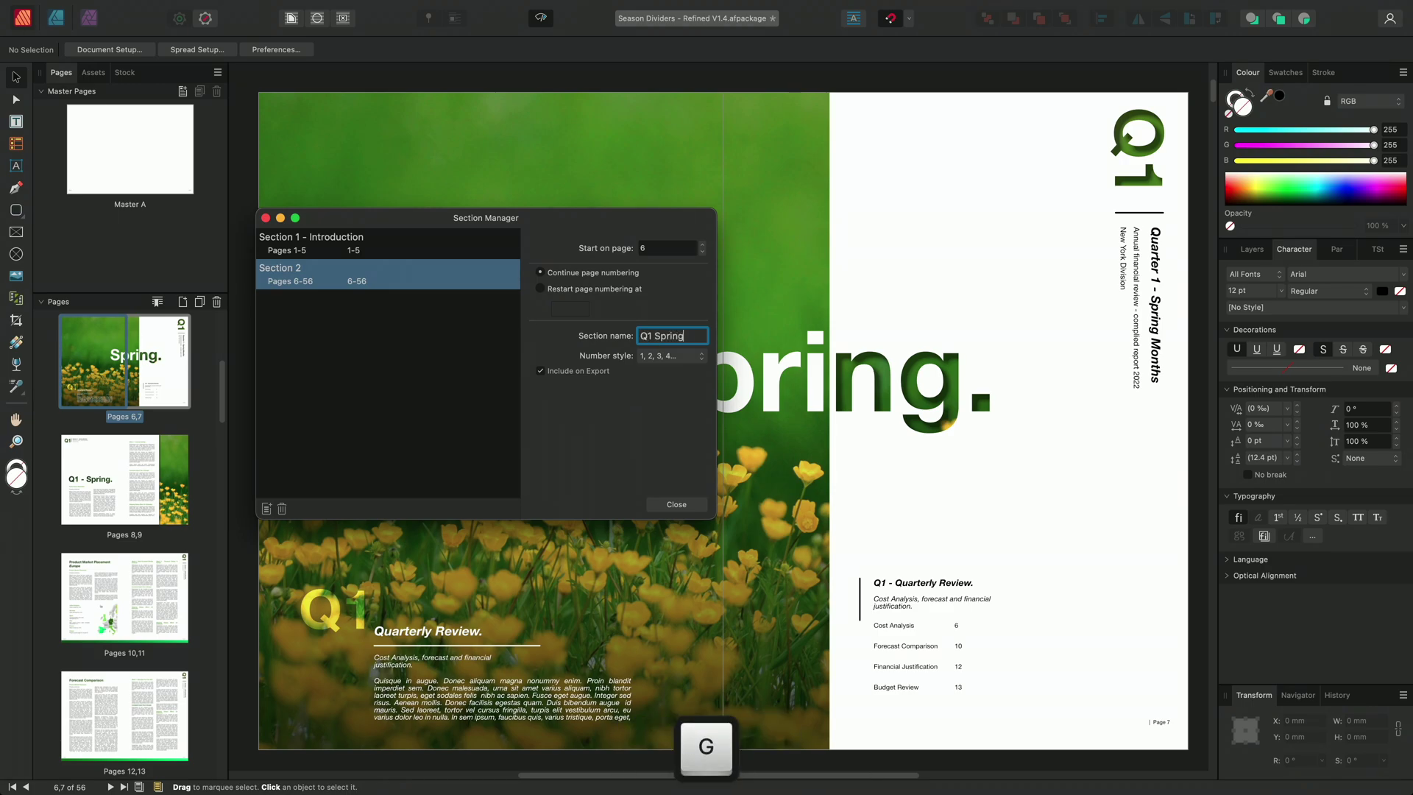
key("Return")
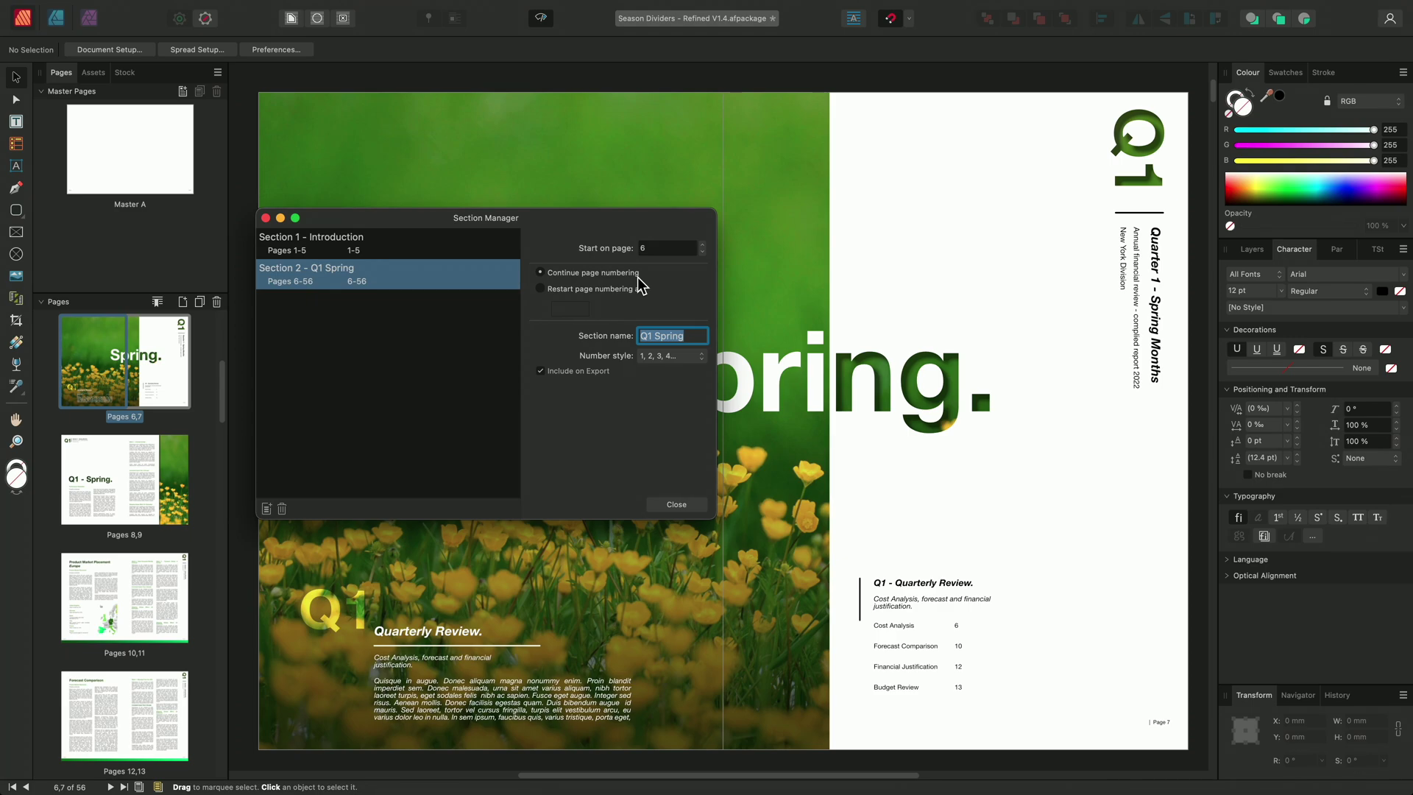
left_click(691, 359)
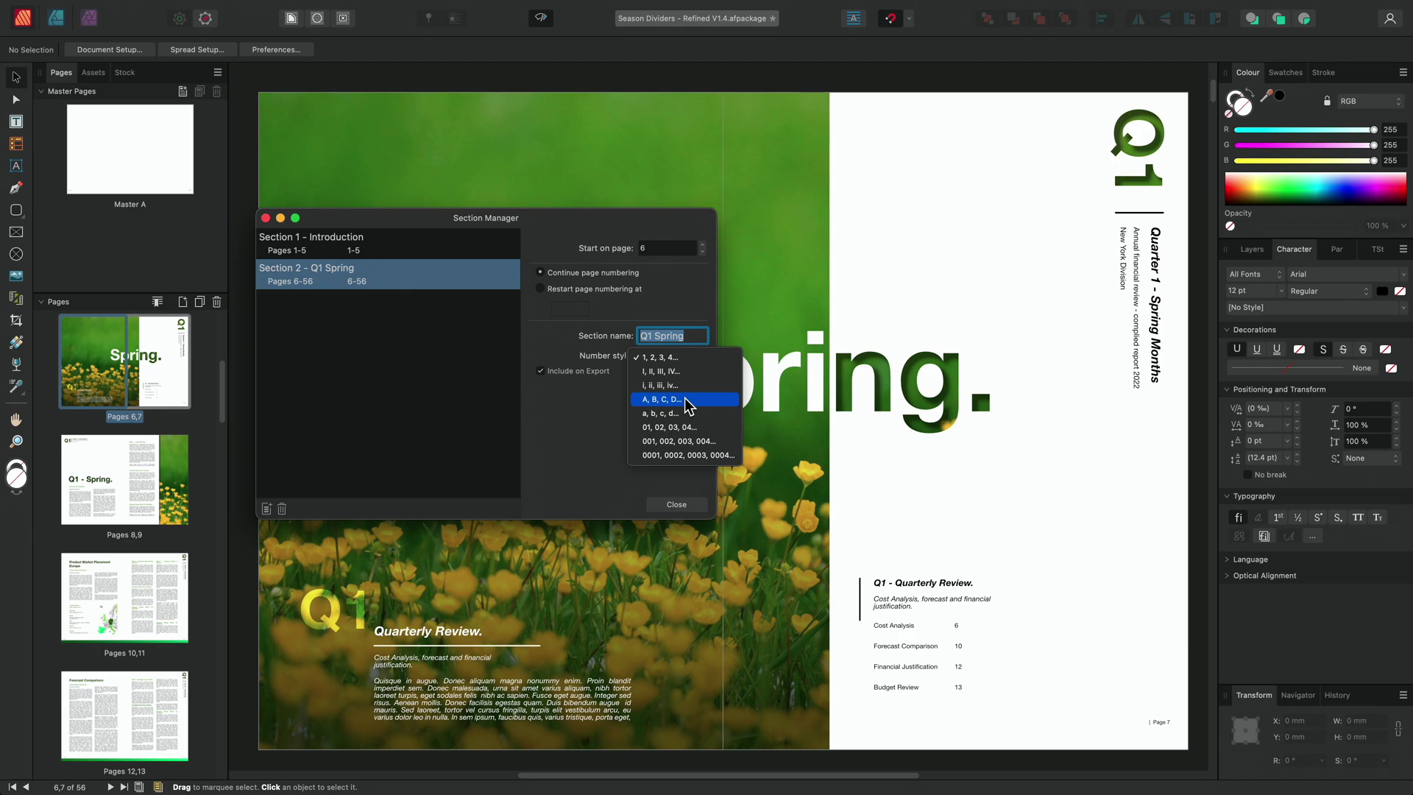
left_click(598, 412)
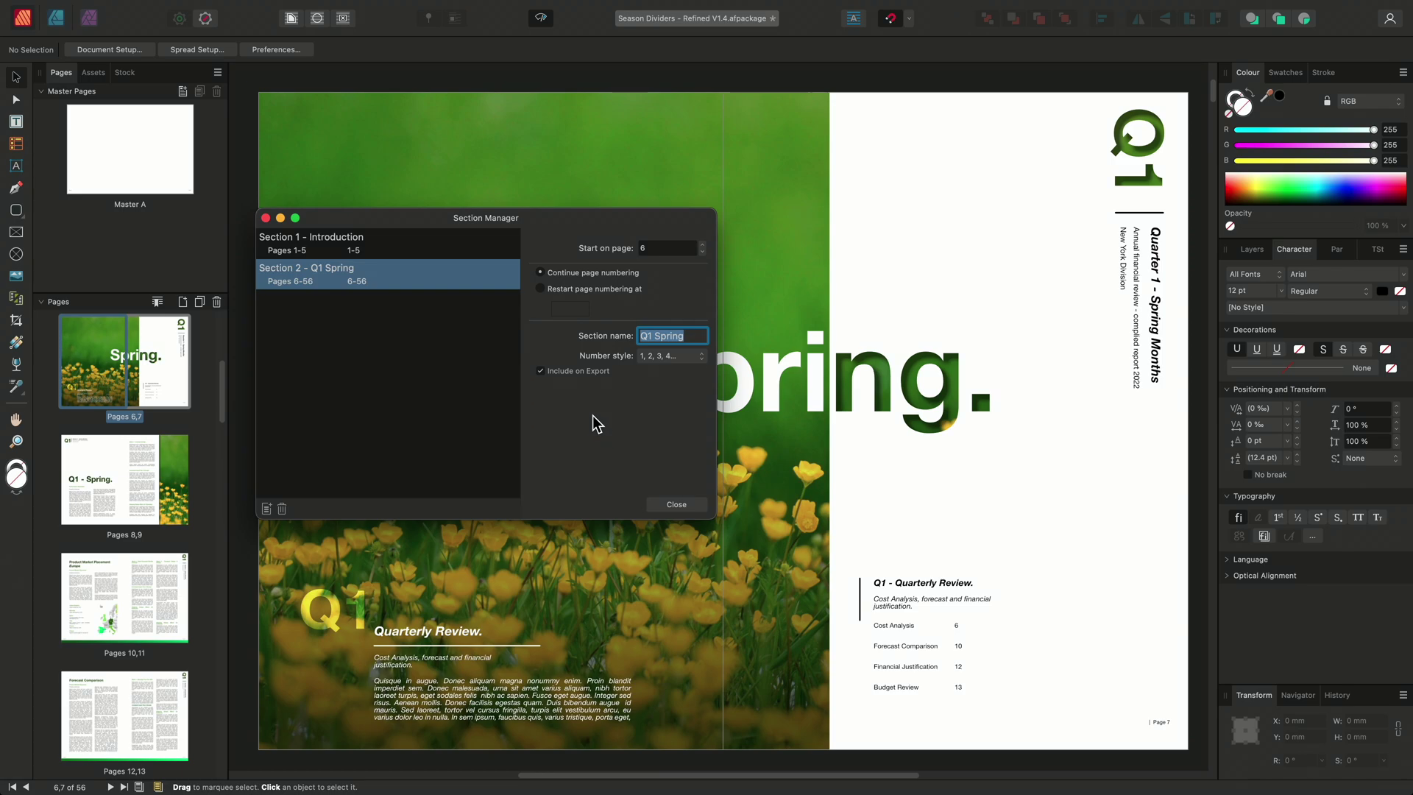
- Add a section starting on page 18 and name it 'Q2 Summer'
left_click(266, 510)
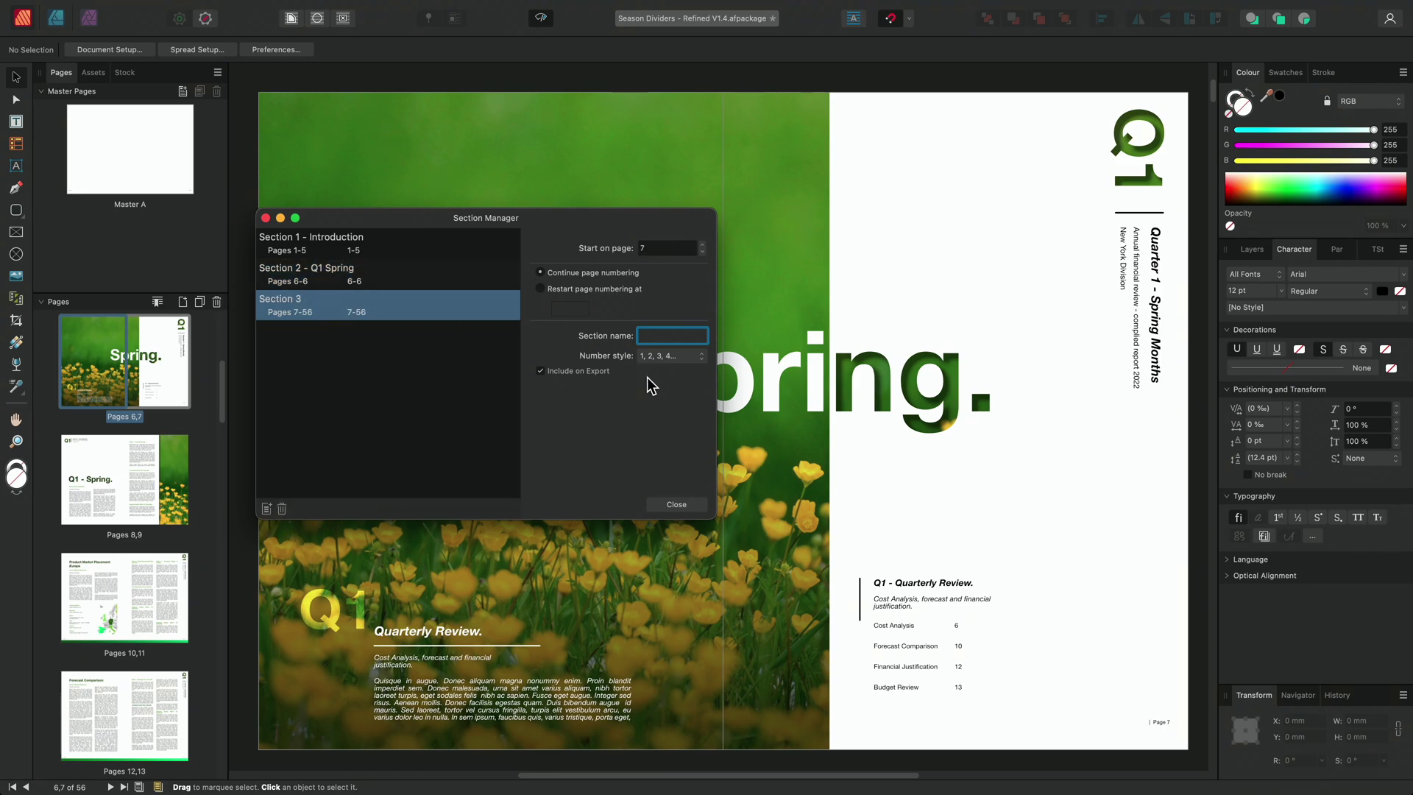
double_click(670, 248)
type("18")
left_click(663, 334)
type("Q2 Summer")
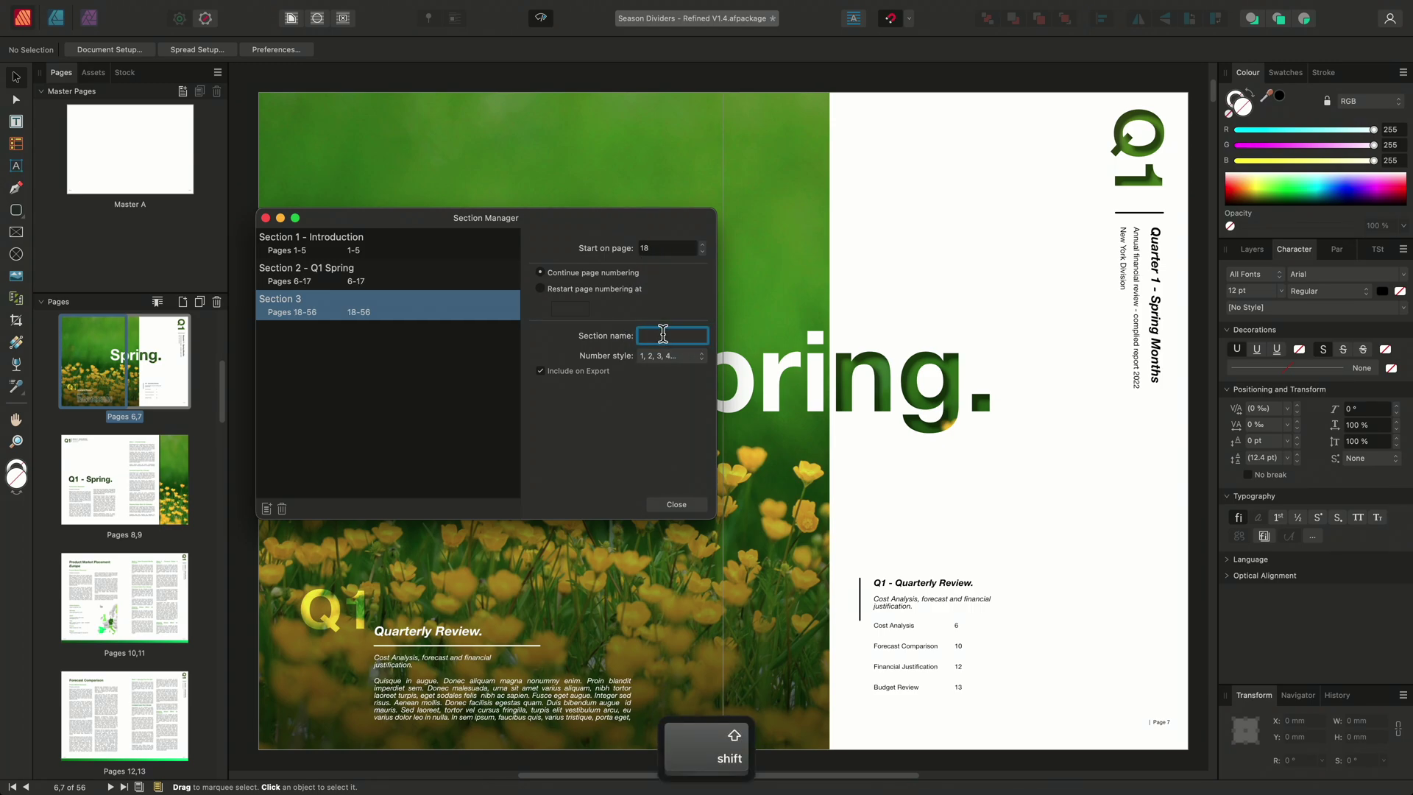
key("Return")
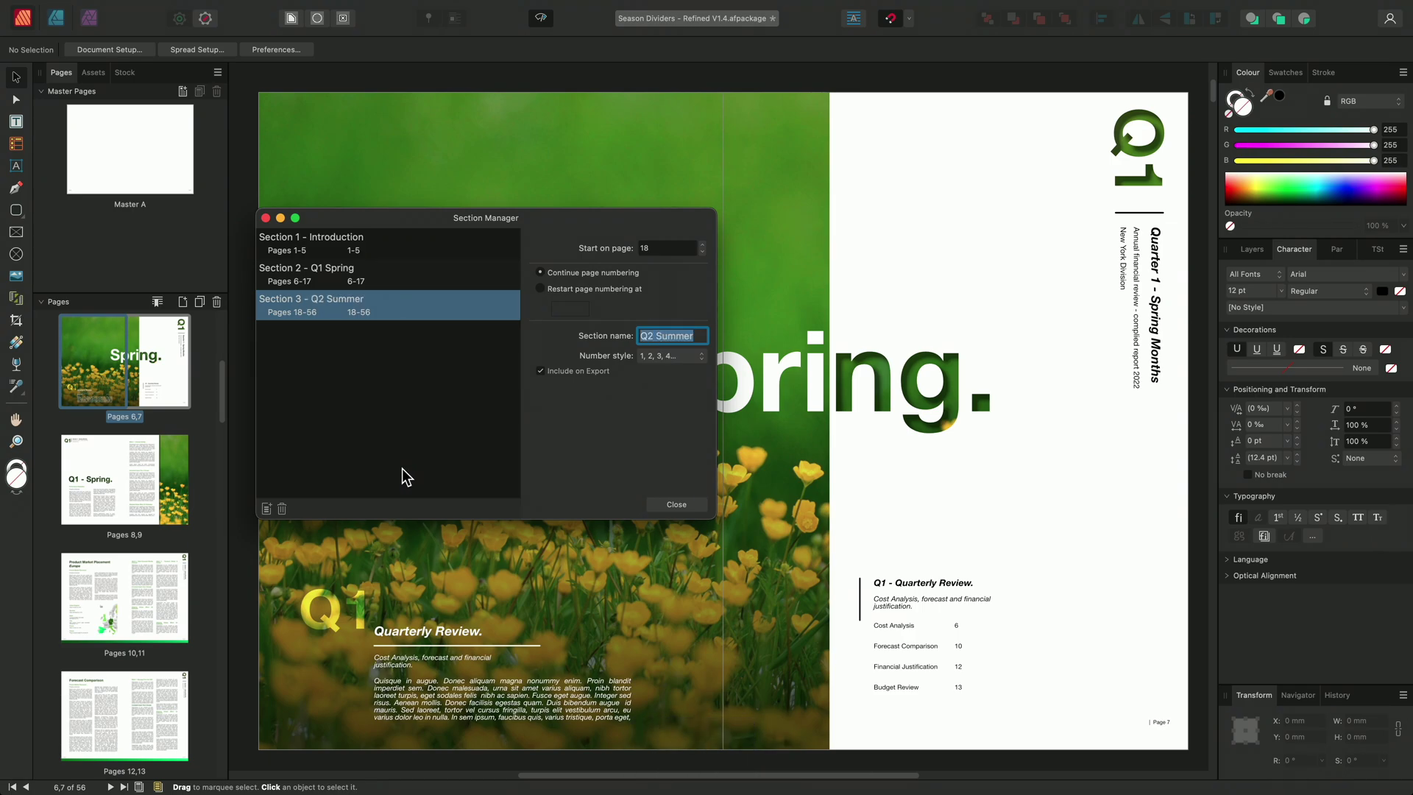
- Add a section starting on page 30 and name it 'Q3 Autumn'
left_click(266, 508)
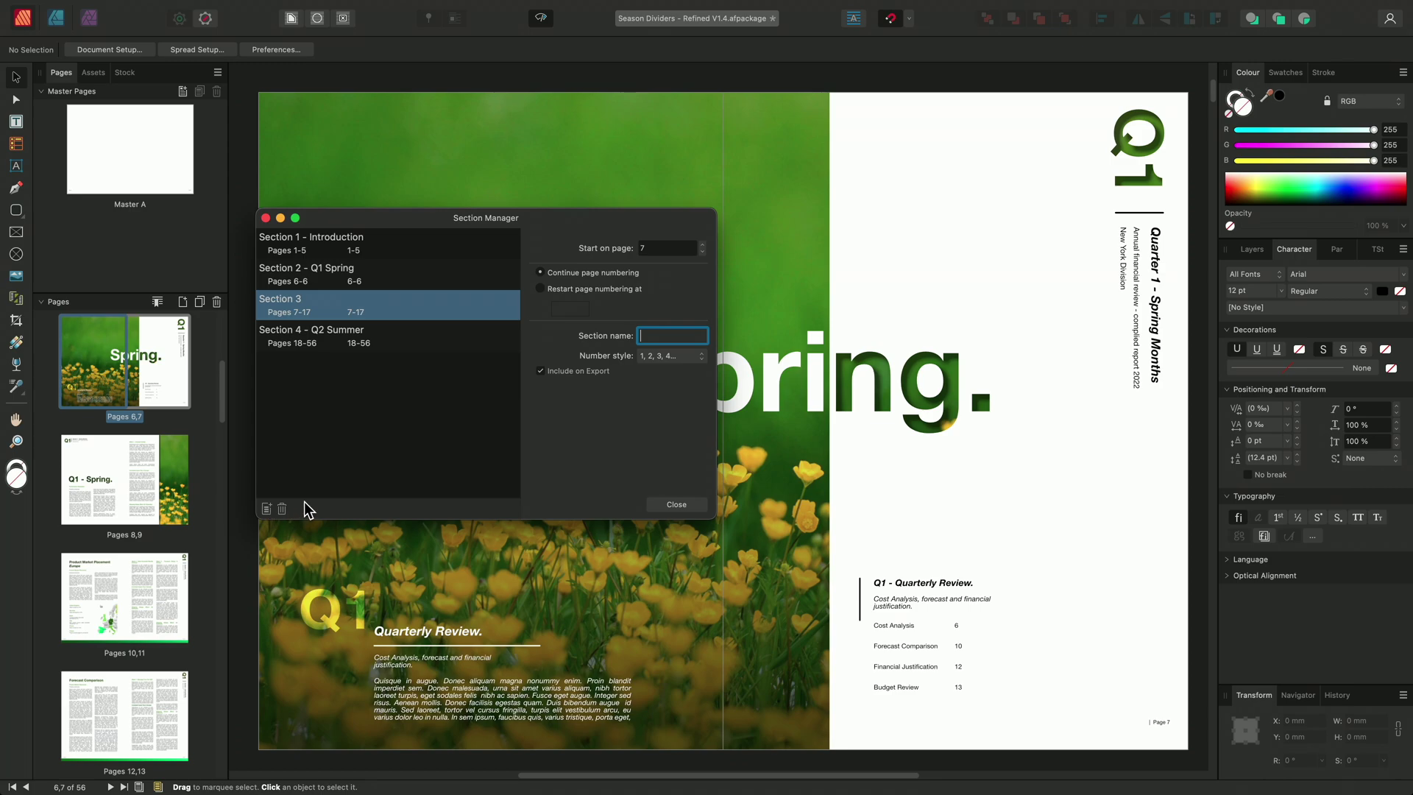
left_click(668, 247)
type("30")
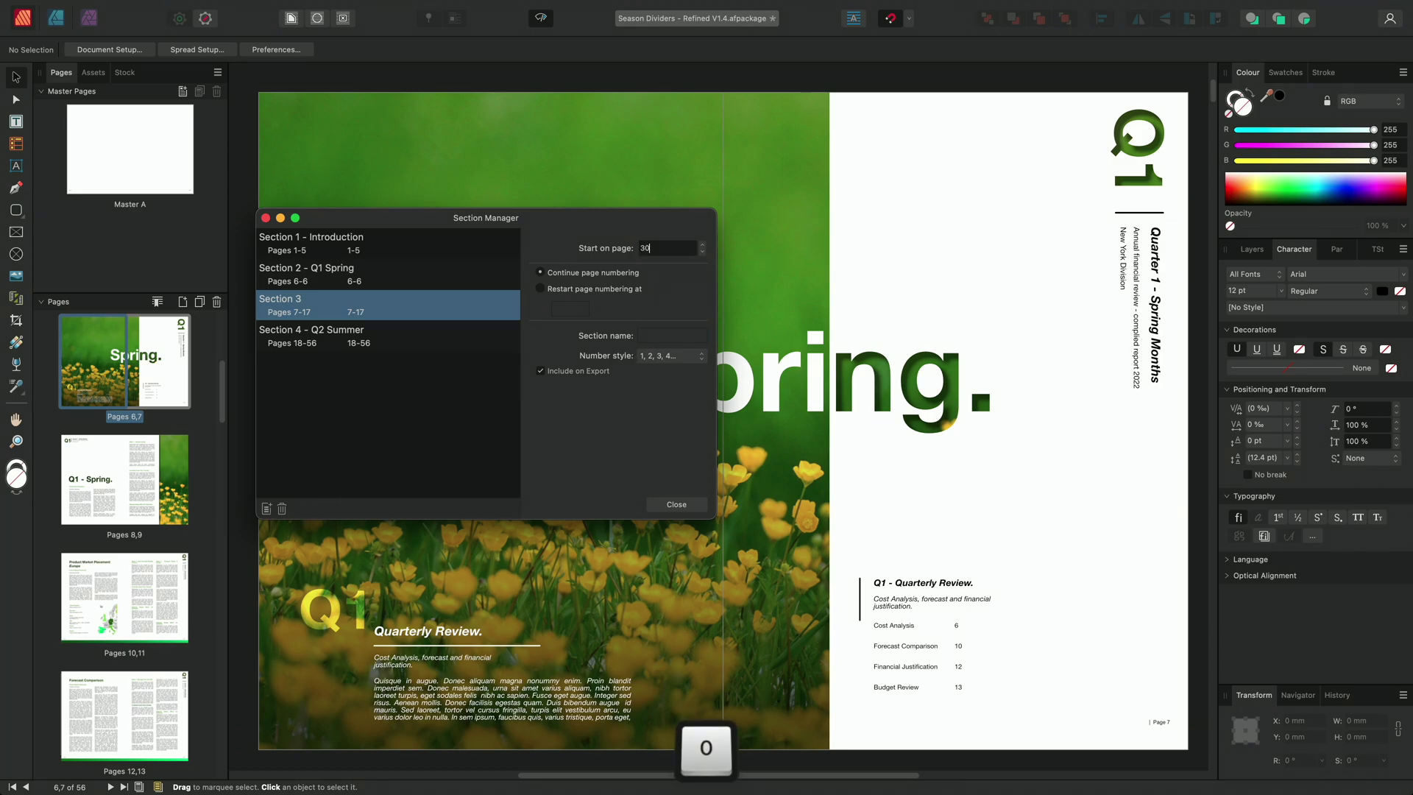
left_click(662, 336)
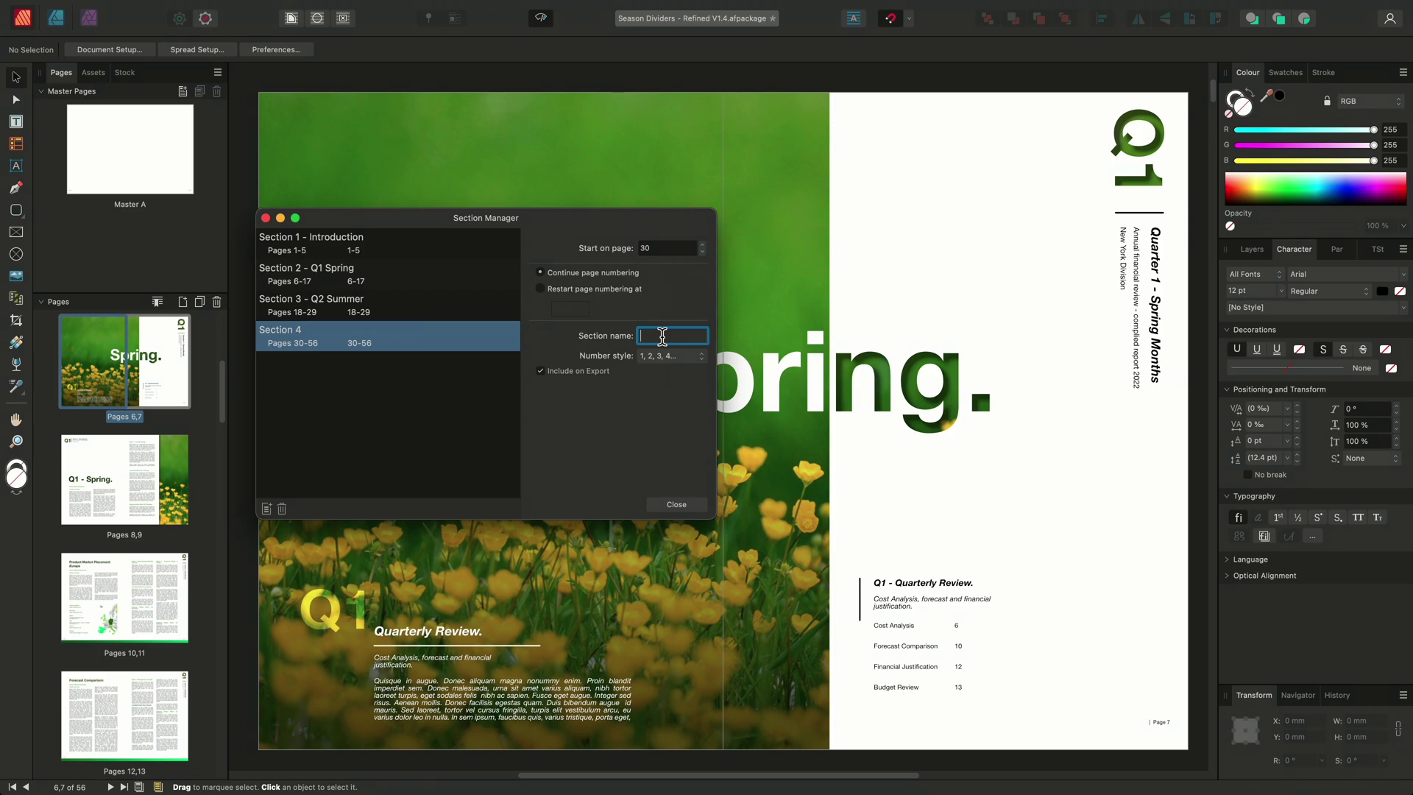
type("Q3 Autumn")
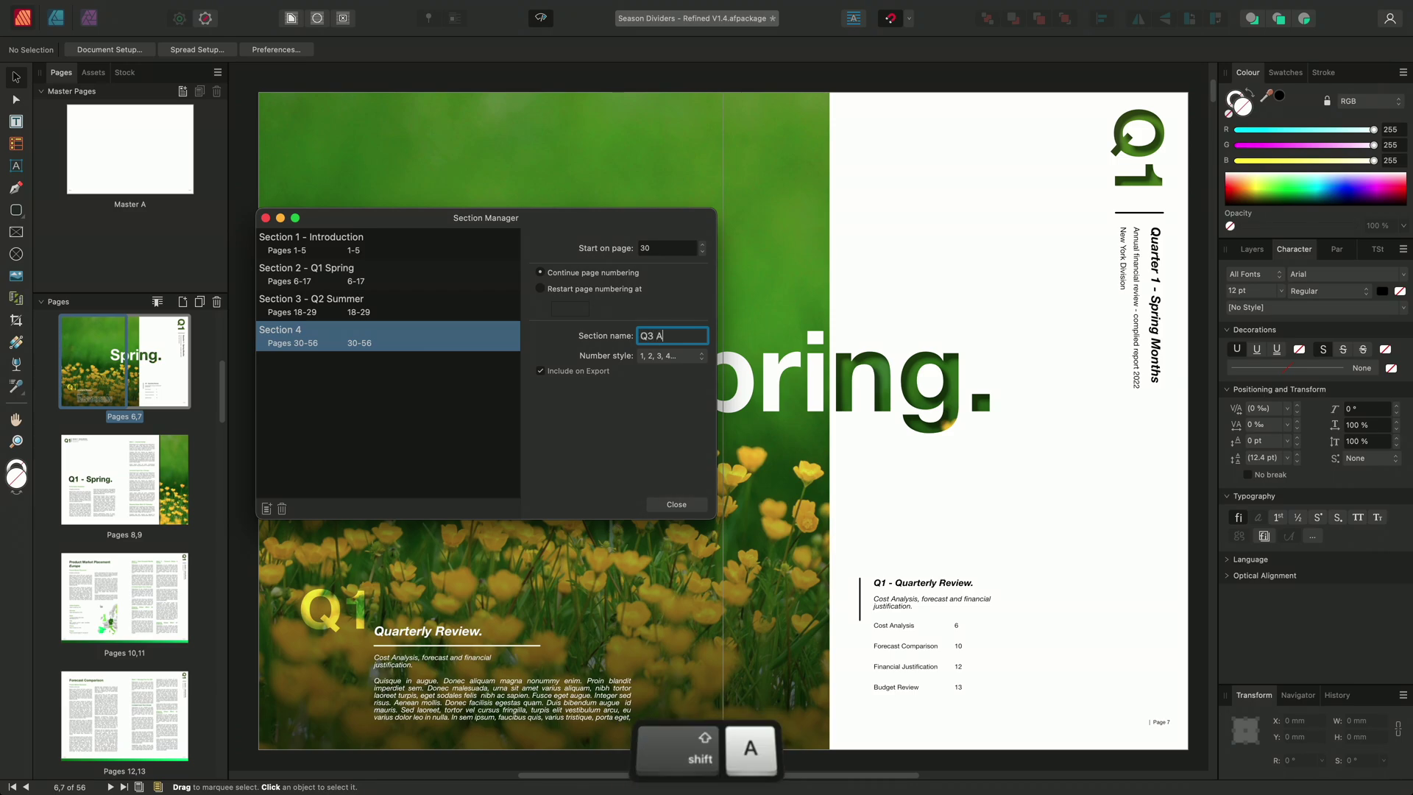
- Add a section starting on page 42 named 'Q4 Winter'
left_click(267, 508)
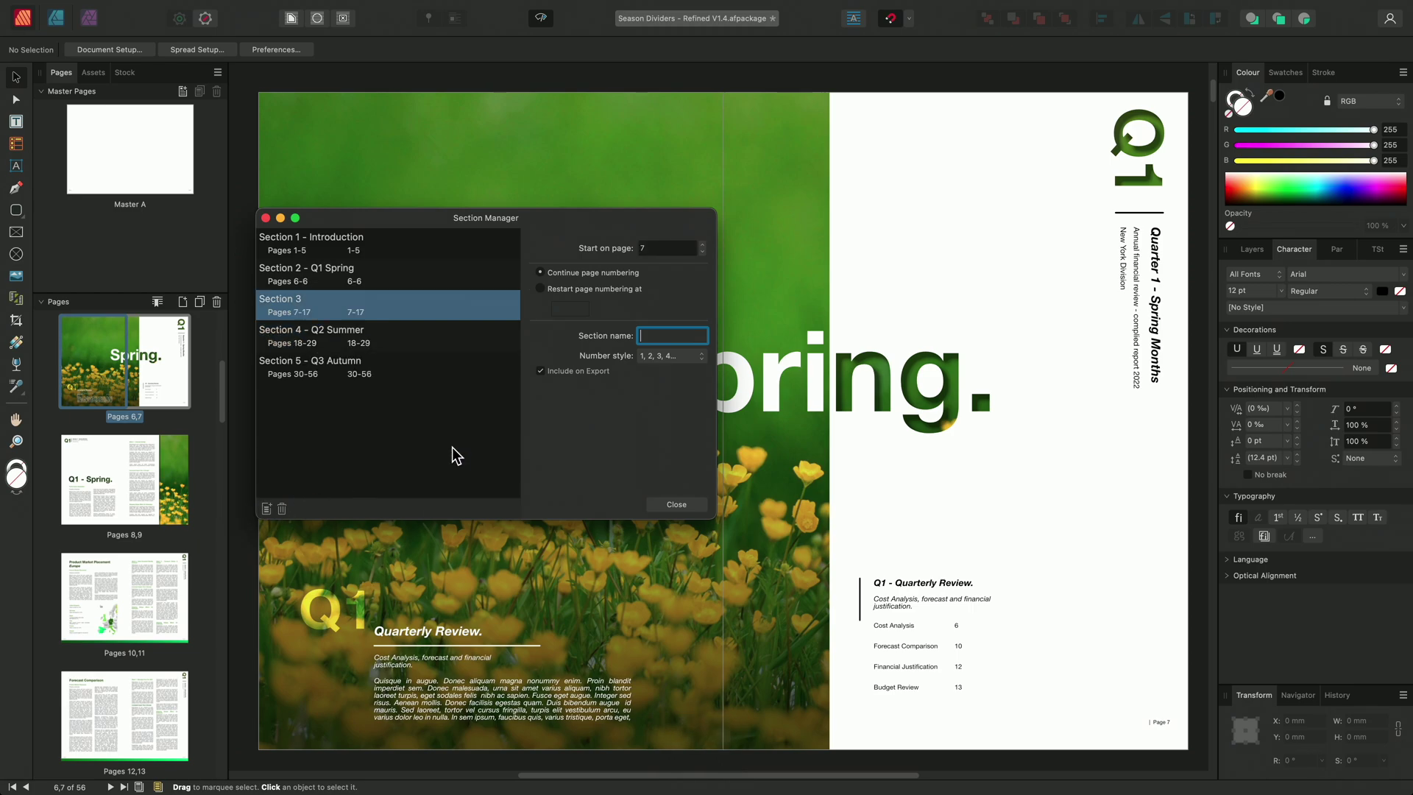
left_click(655, 248)
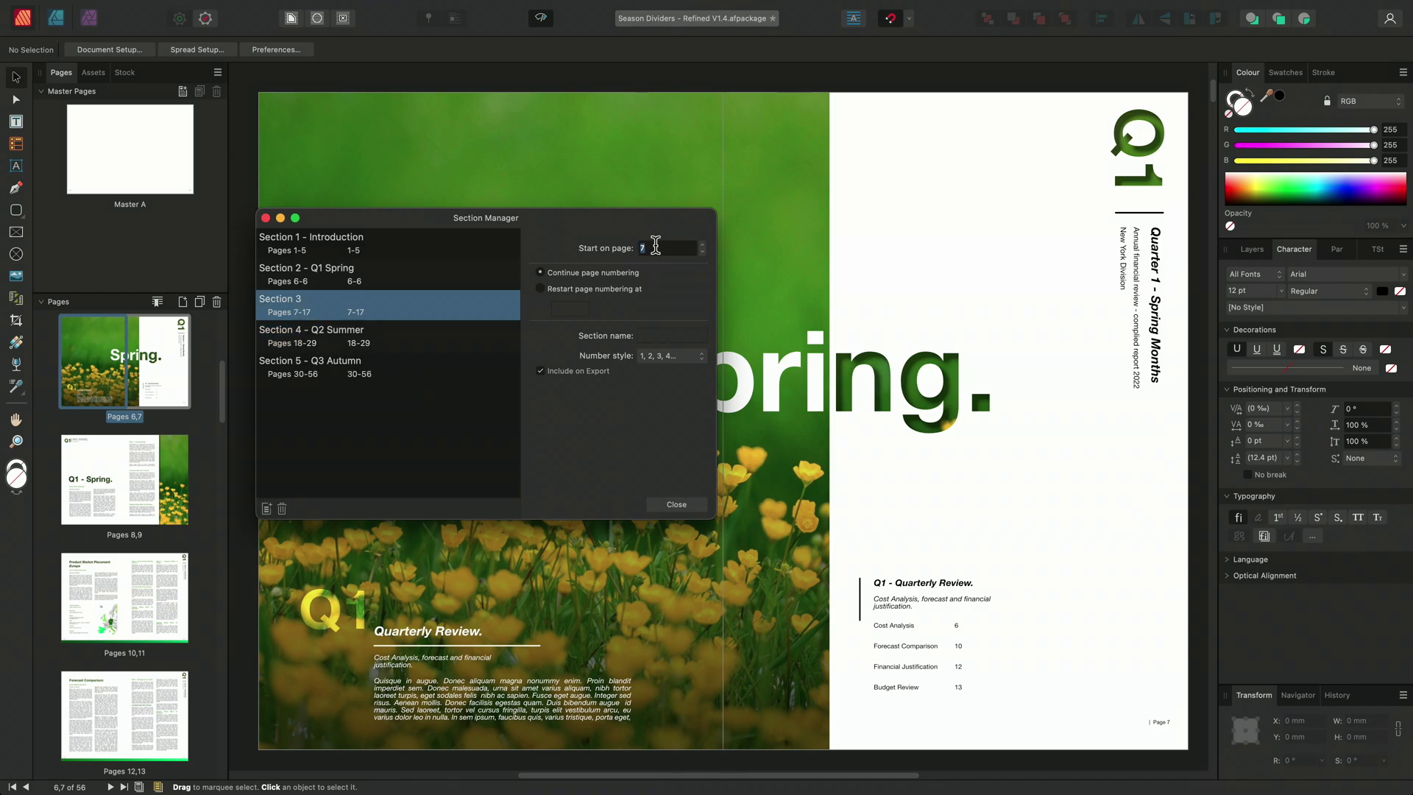
type("42")
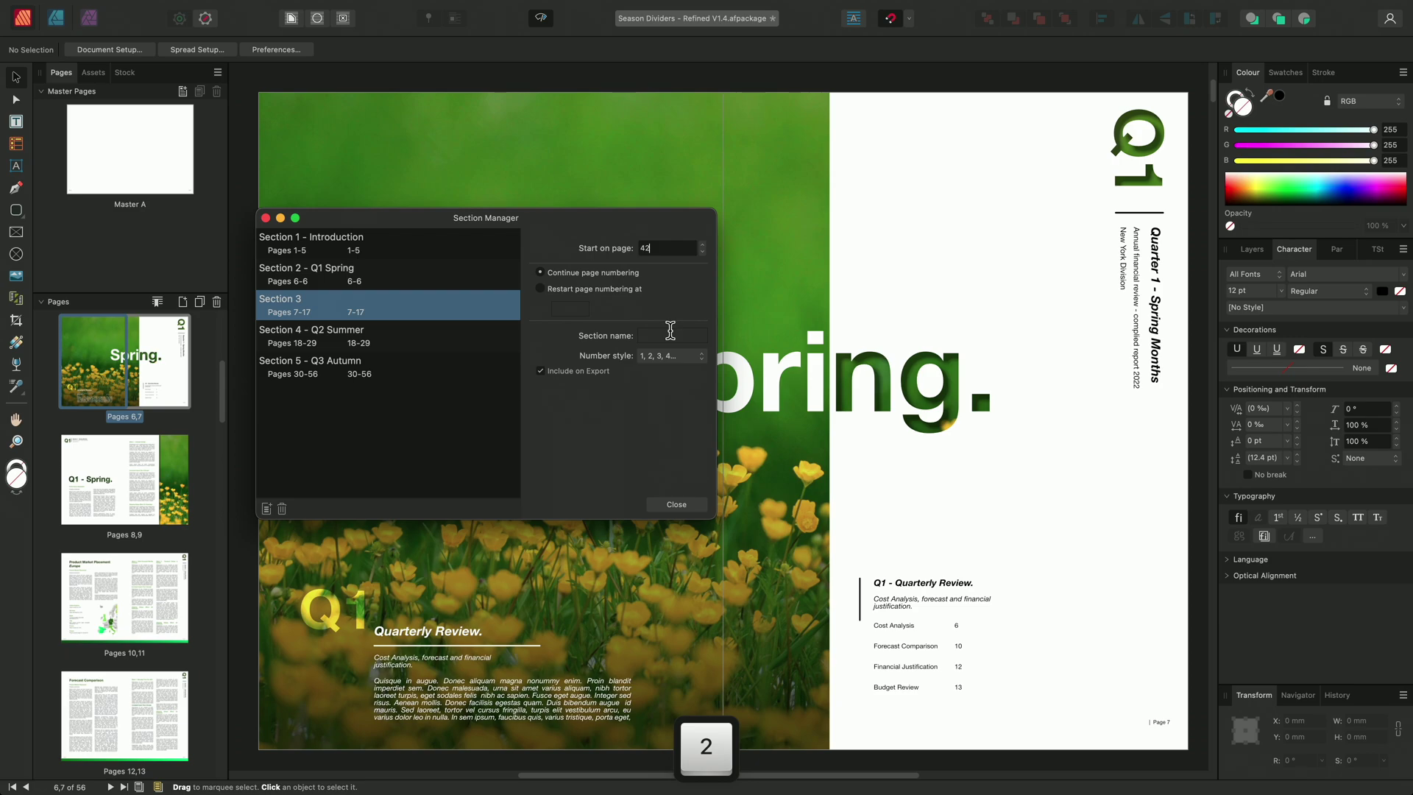
left_click(671, 333)
type("Q")
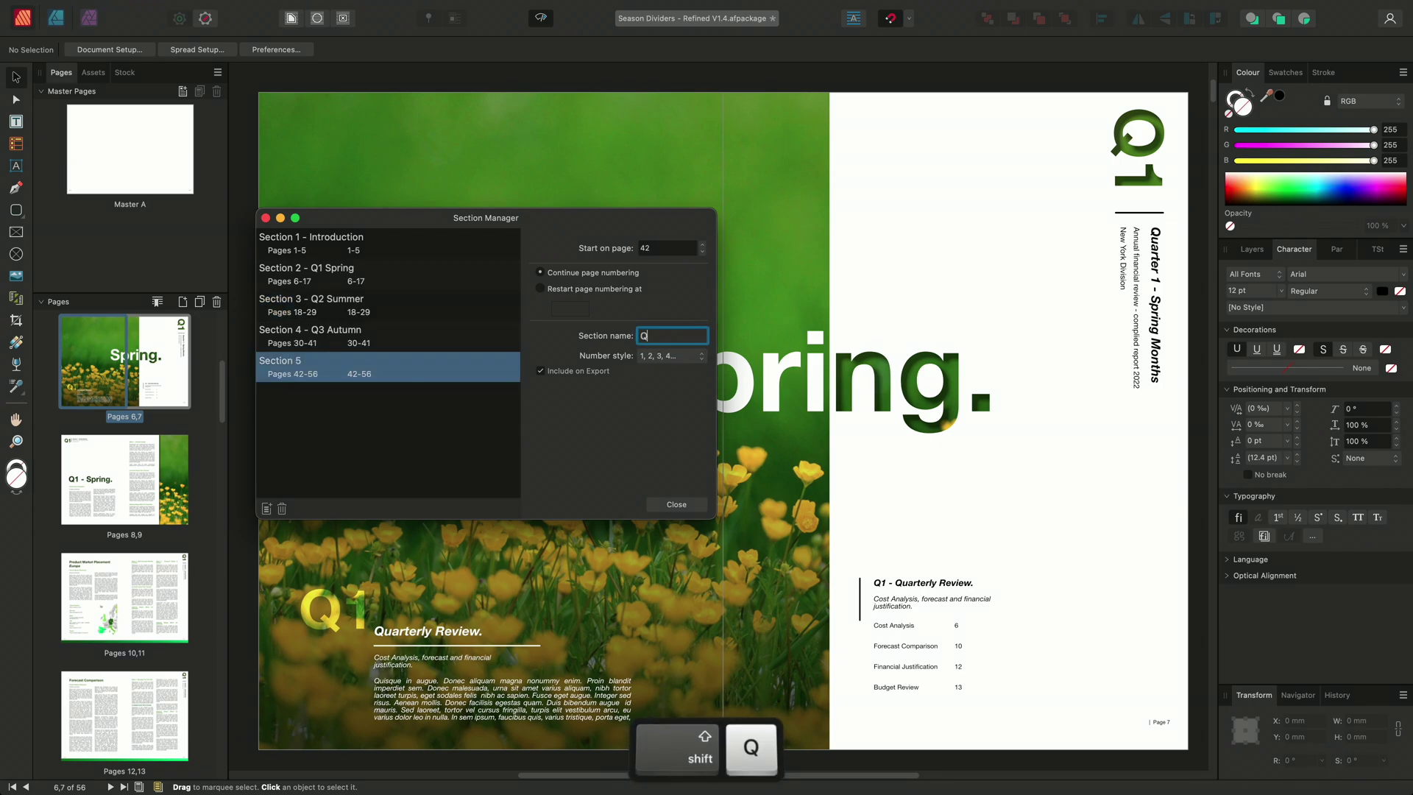
type("4 Wint")
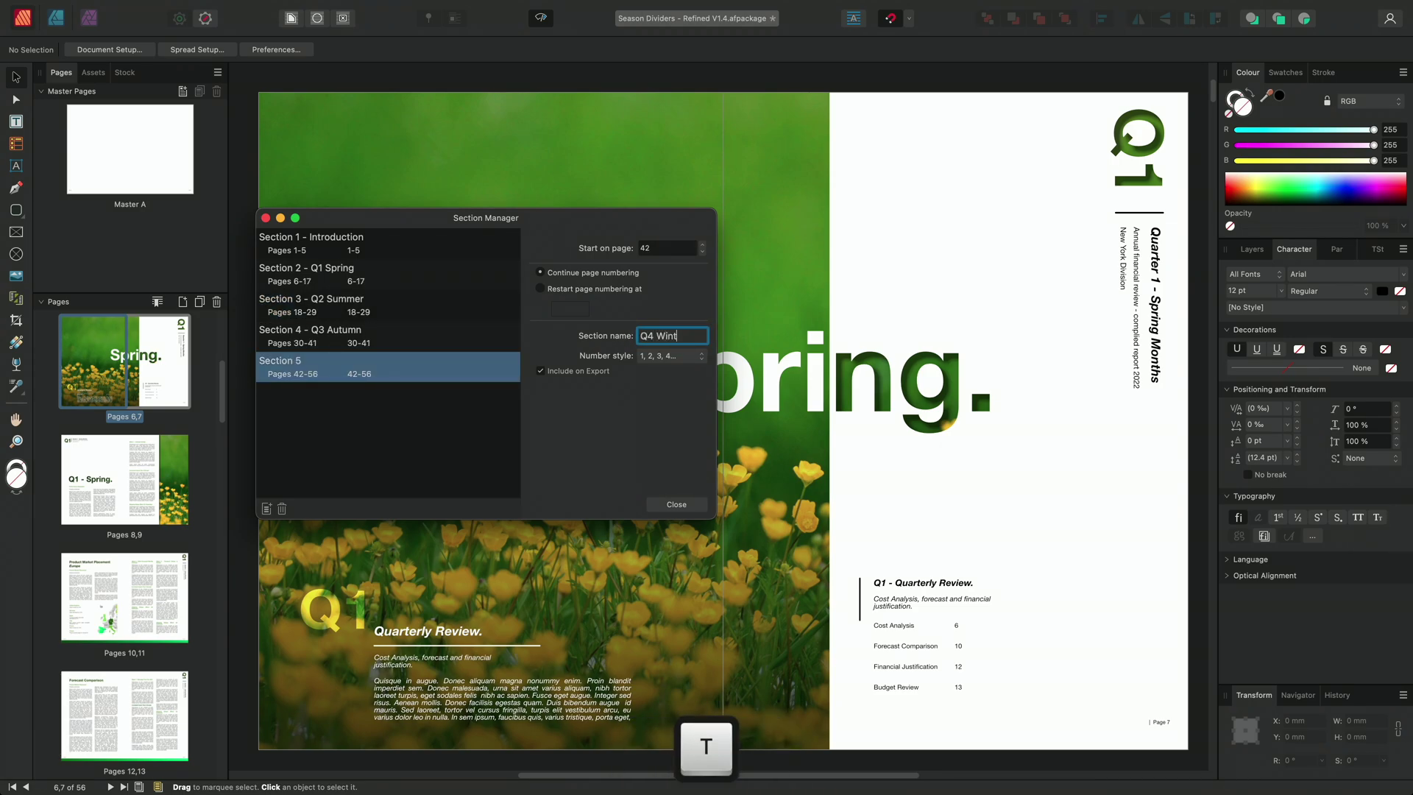
type("er")
key("Return")
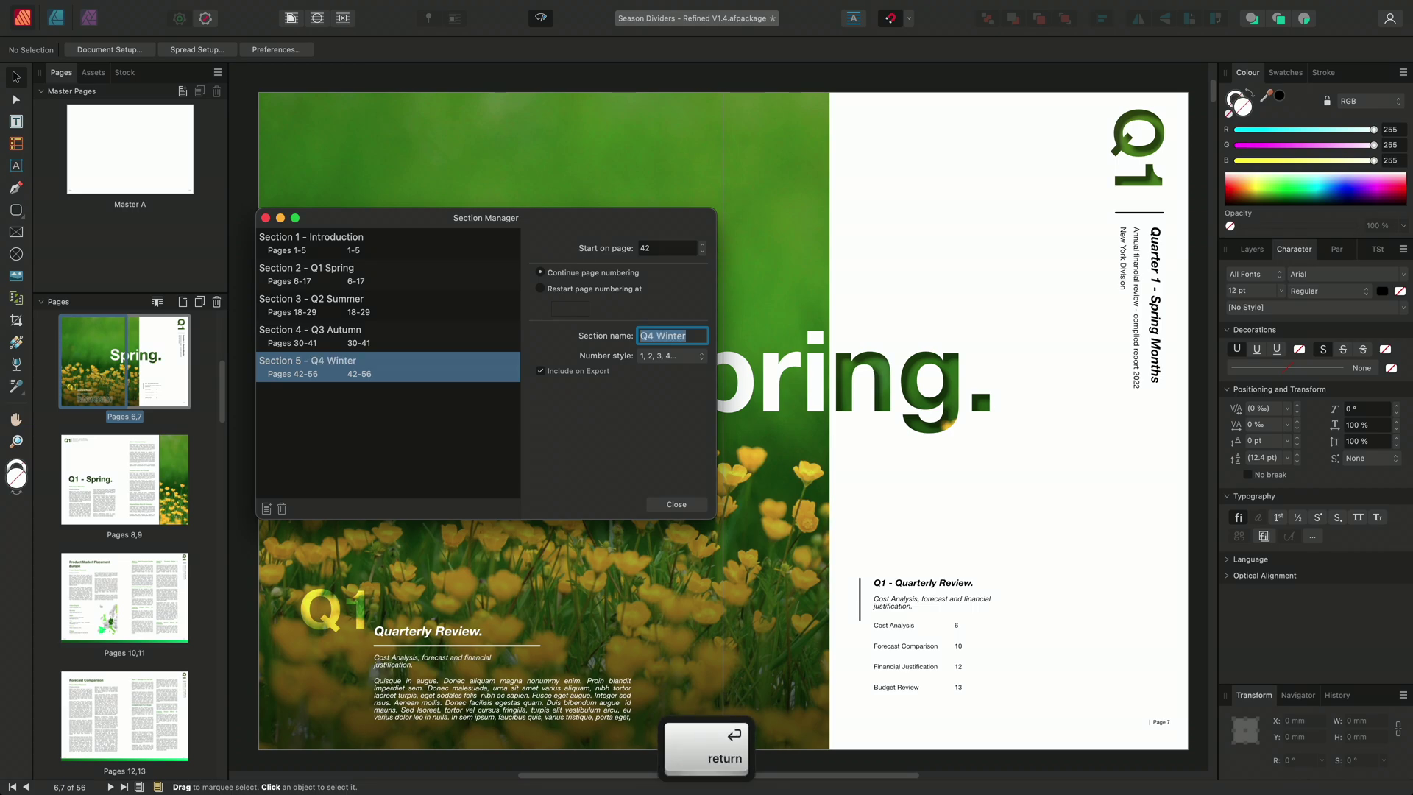
- Add a final section starting on page 52 named 'Summary'
left_click(266, 510)
left_click(662, 248)
type("5")
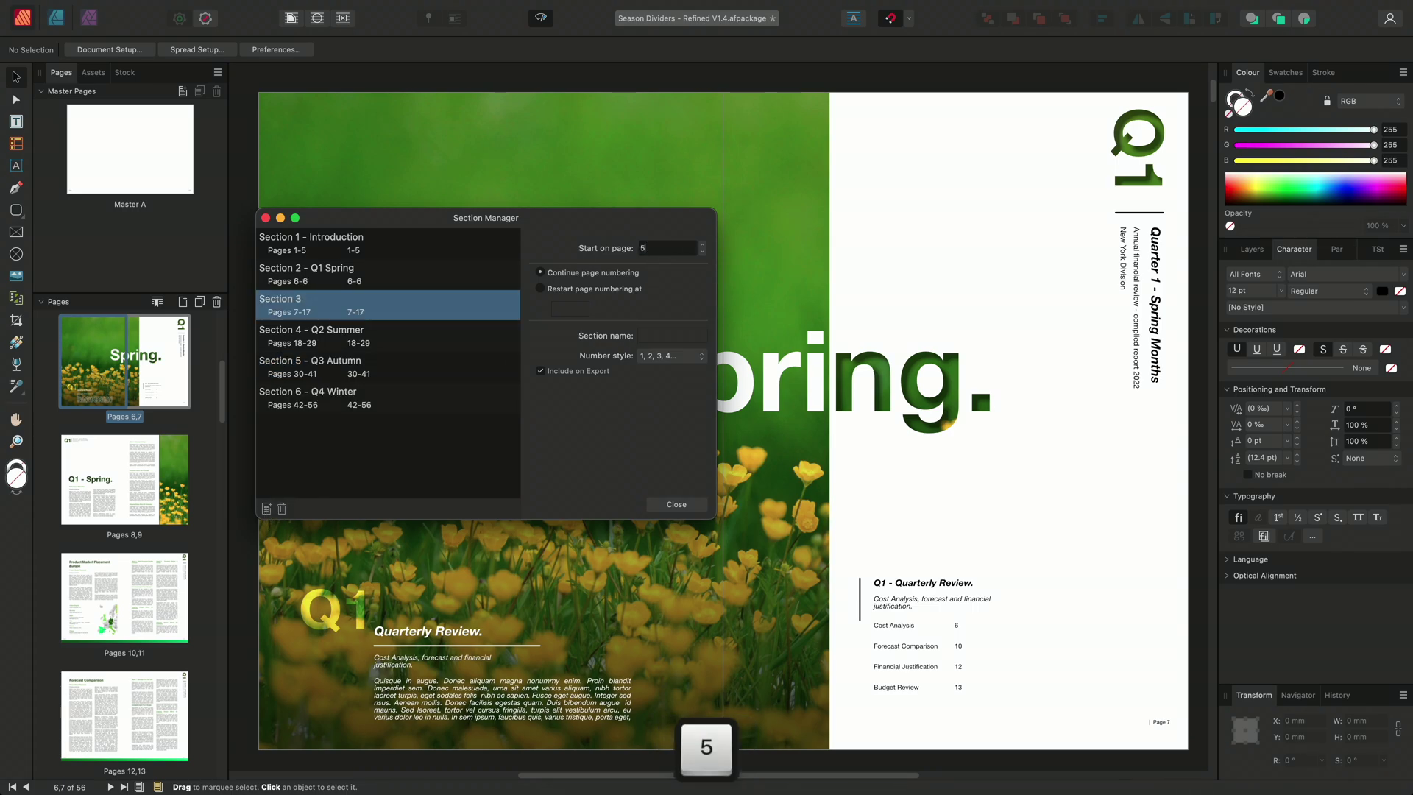
type("2")
left_click(669, 335)
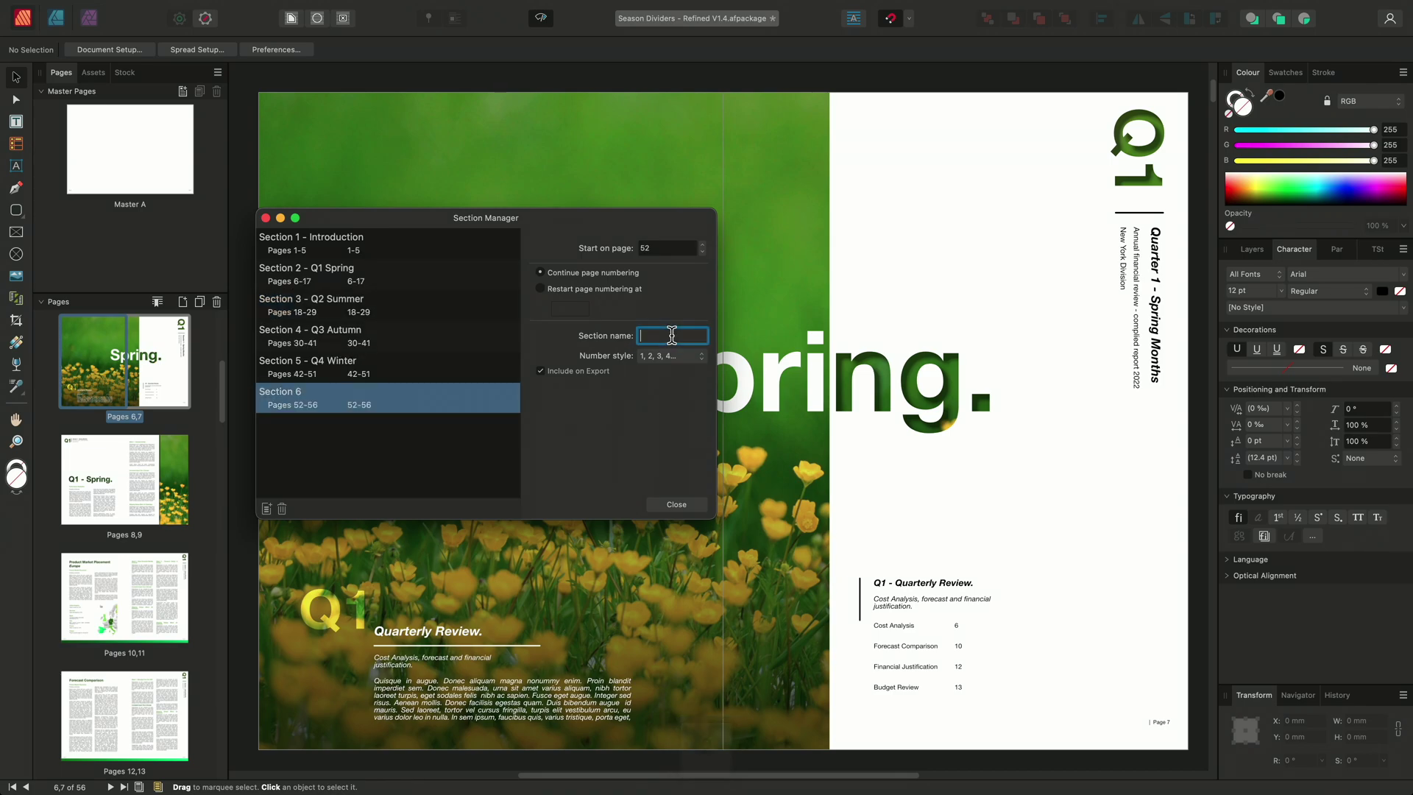
type("Summary")
key("Return")
- Close the Section Manager, open Master A, and draw a text frame beside the 'Page #' footer
left_click(670, 504)
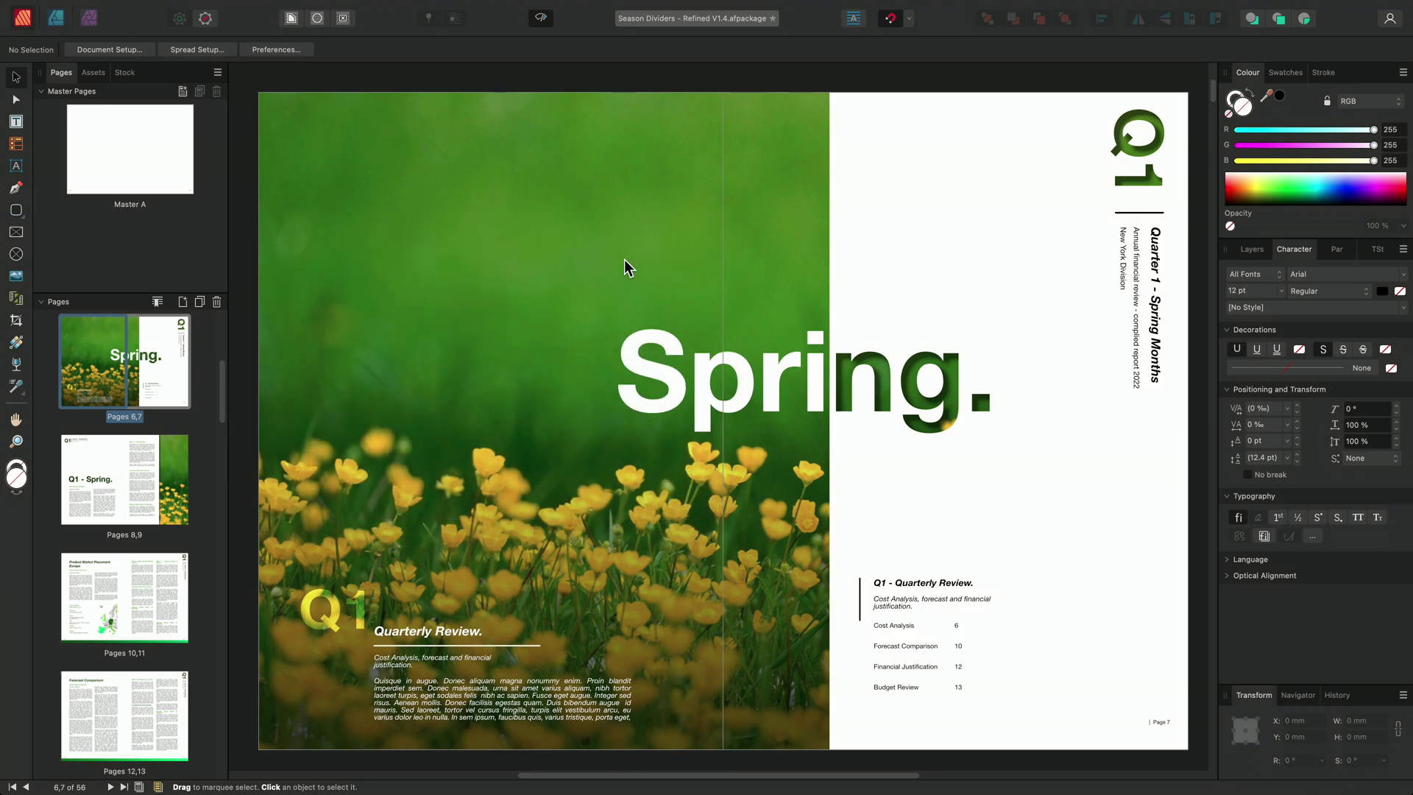
double_click(89, 174)
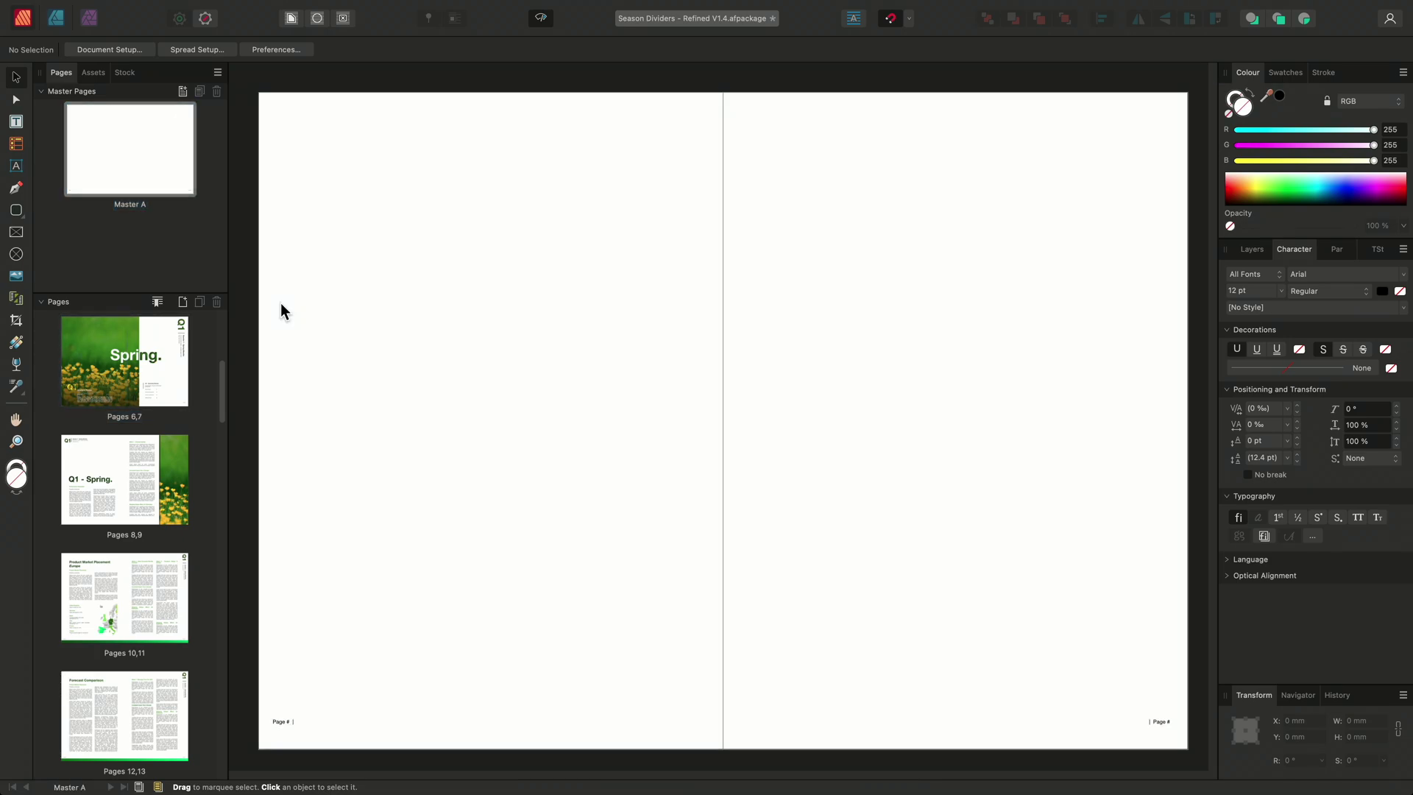
scroll(358, 677, "down", 2)
scroll(306, 694, "left", 3)
scroll(294, 700, "up", 3)
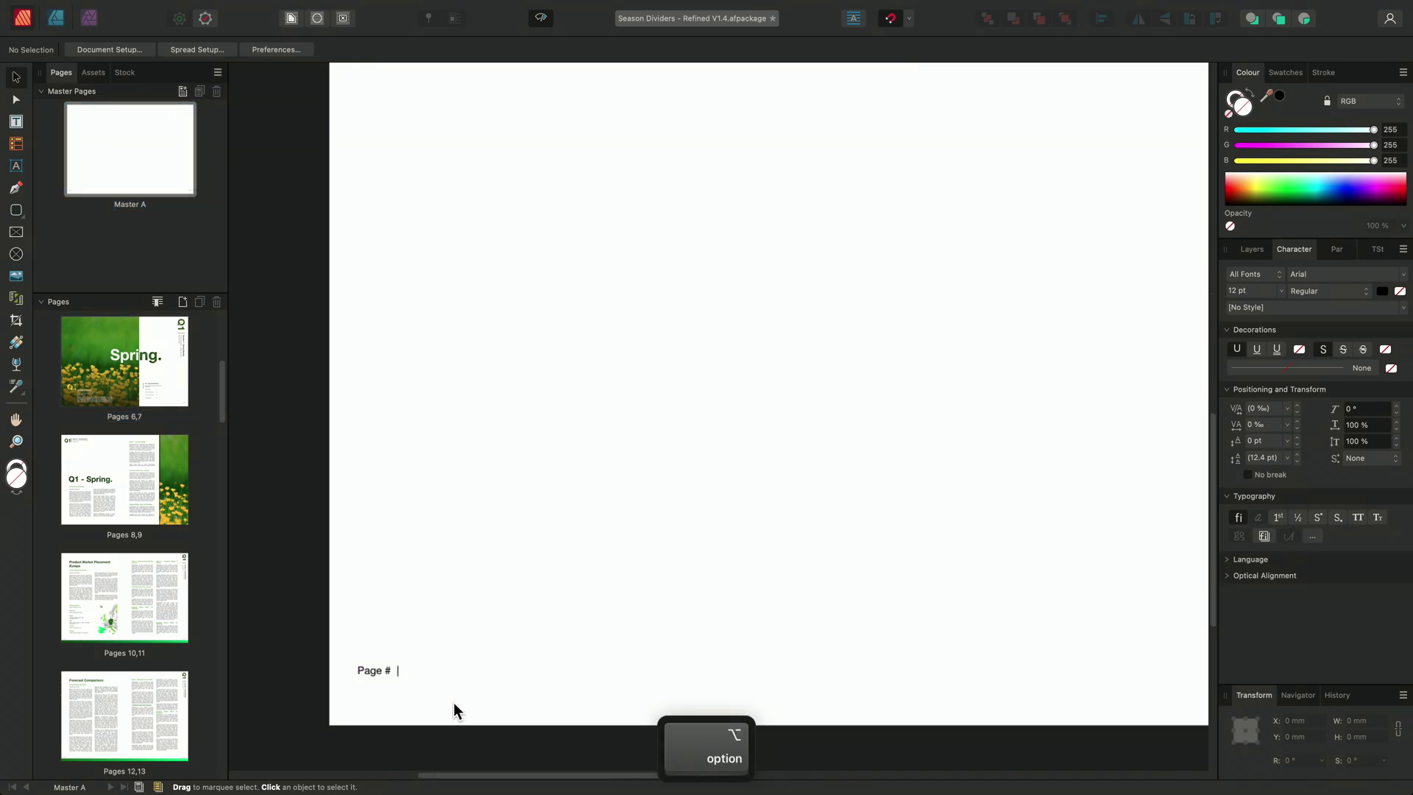
scroll(454, 707, "right", 1)
scroll(440, 692, "left", 2)
scroll(465, 669, "up", 1)
scroll(466, 673, "right", 2)
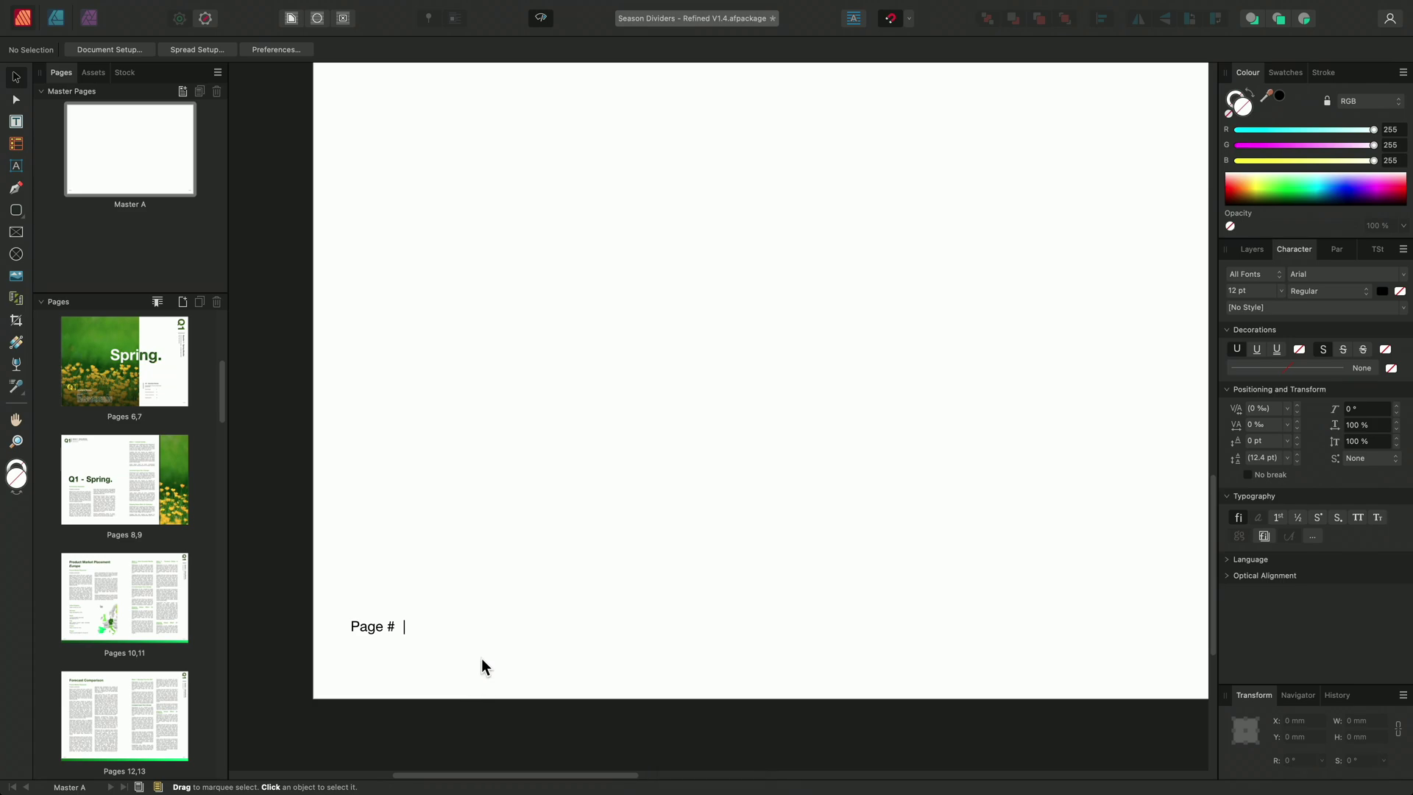
left_click(17, 122)
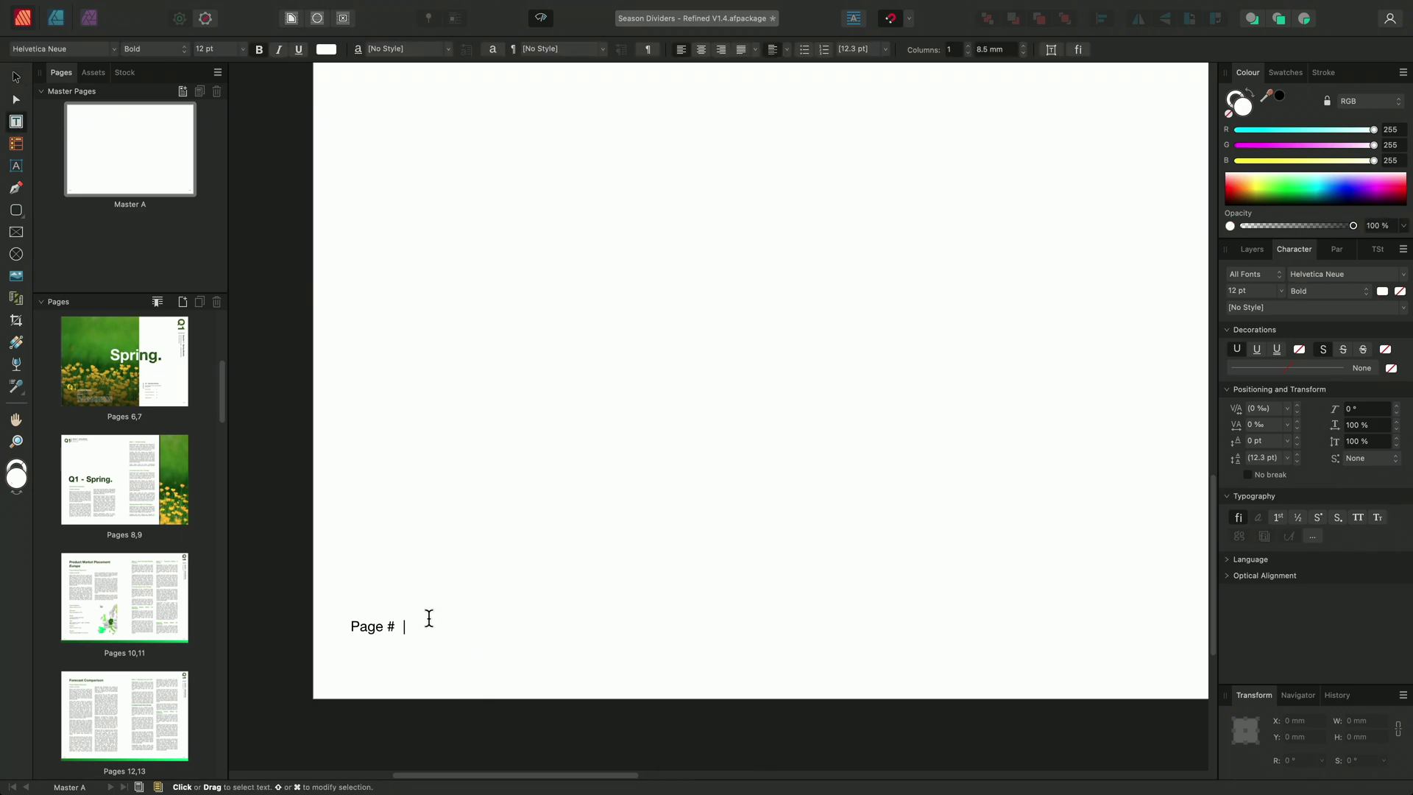
left_click_drag(449, 620, 777, 693)
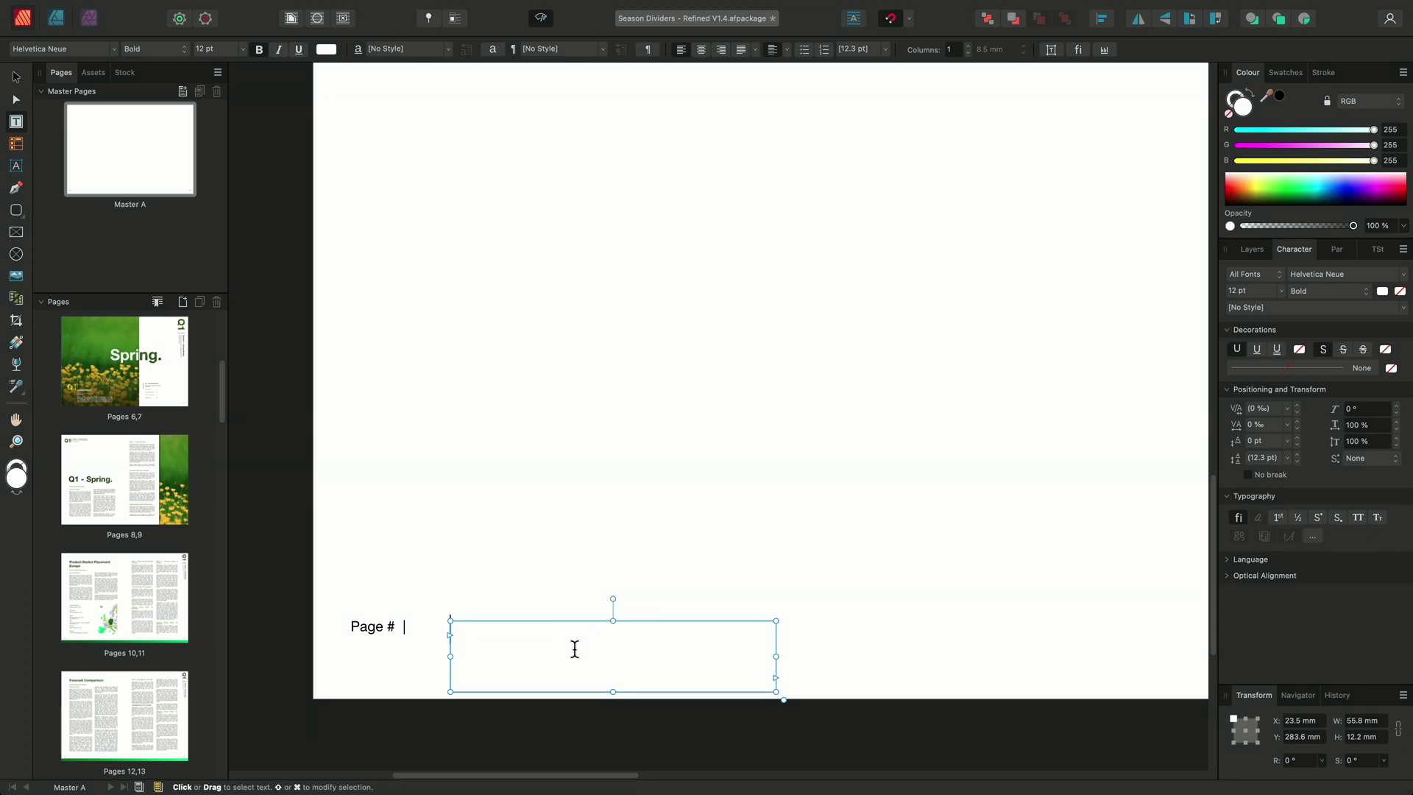
- Insert a Section Name field into the new footer text frame via Text > Insert > Fields
mouse_move(414, 4)
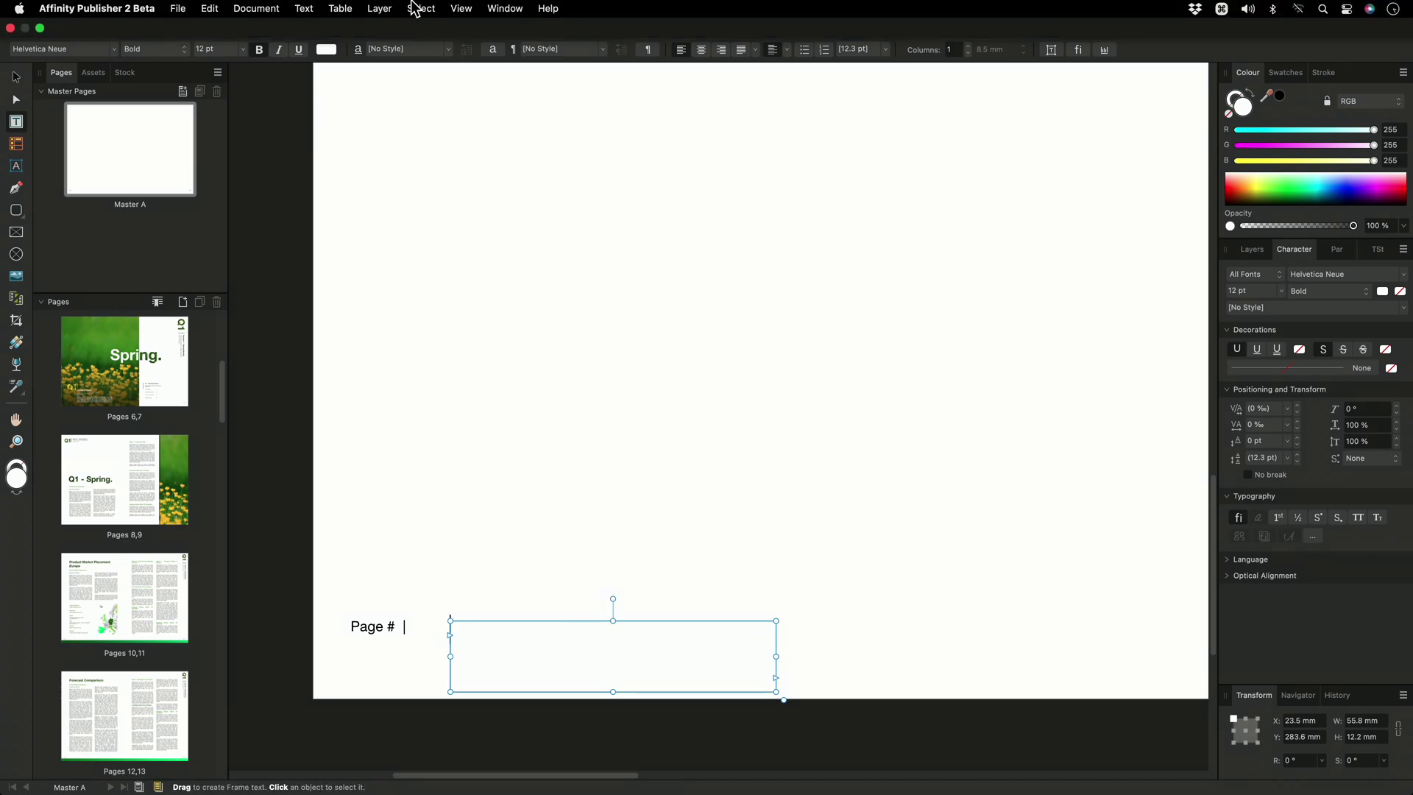
left_click(304, 8)
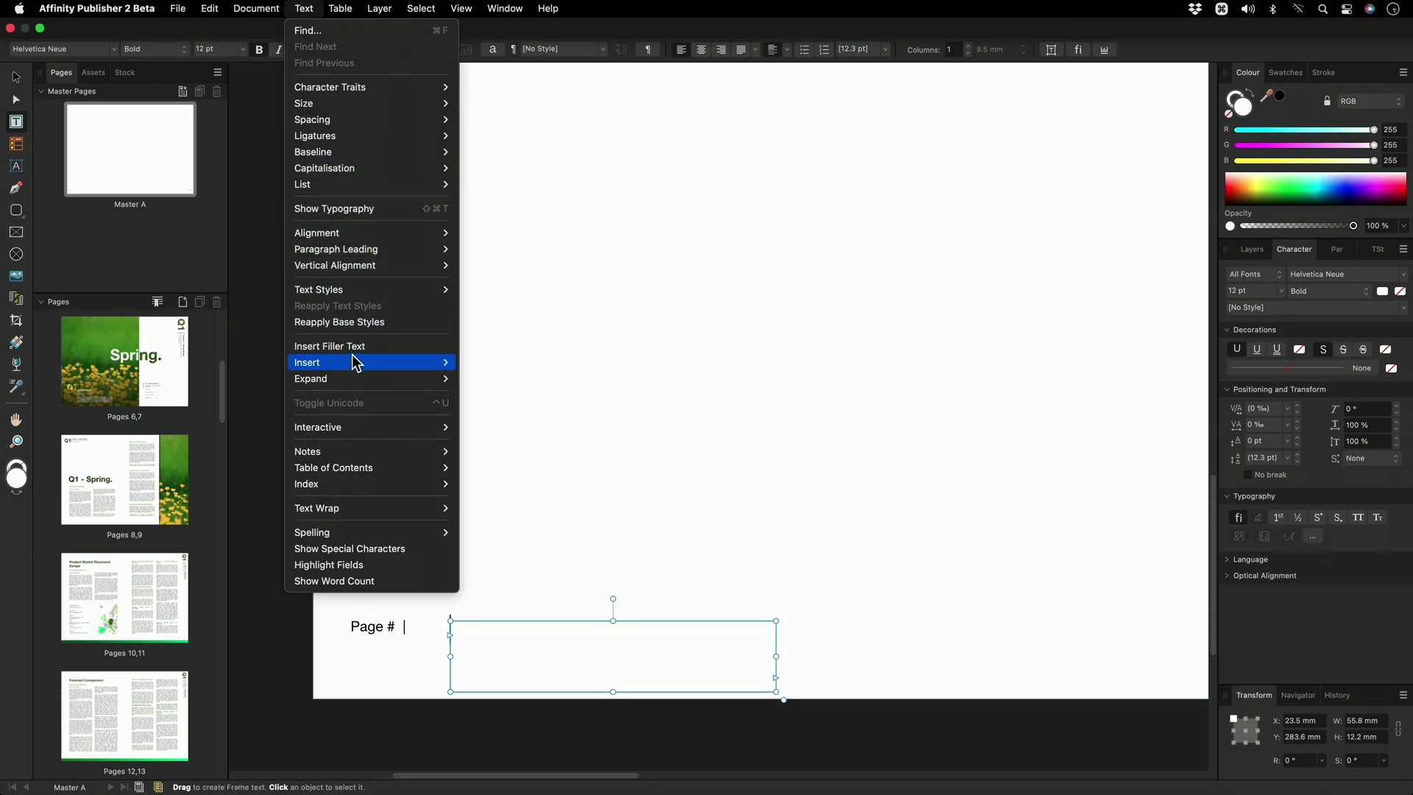
mouse_move(397, 368)
mouse_move(492, 365)
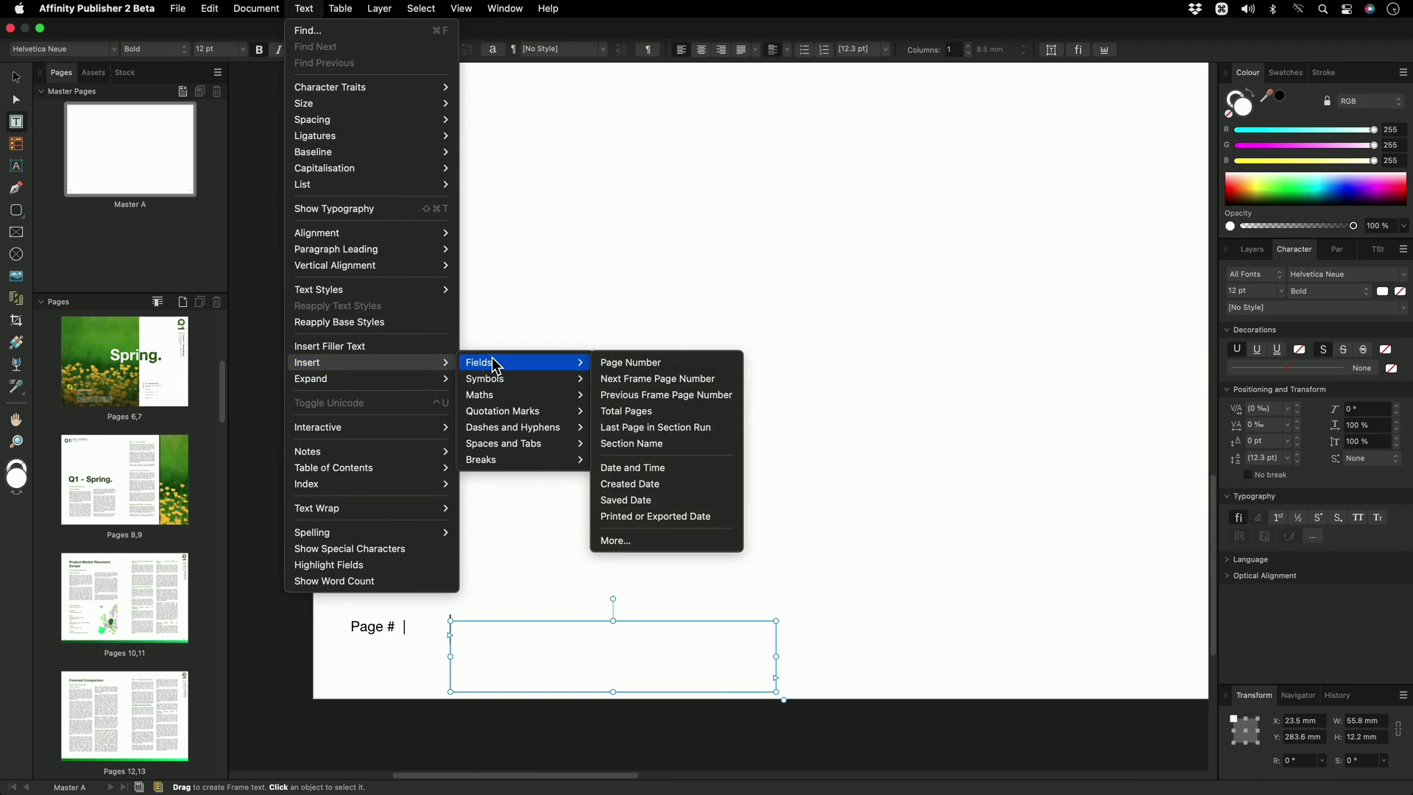
left_click(667, 445)
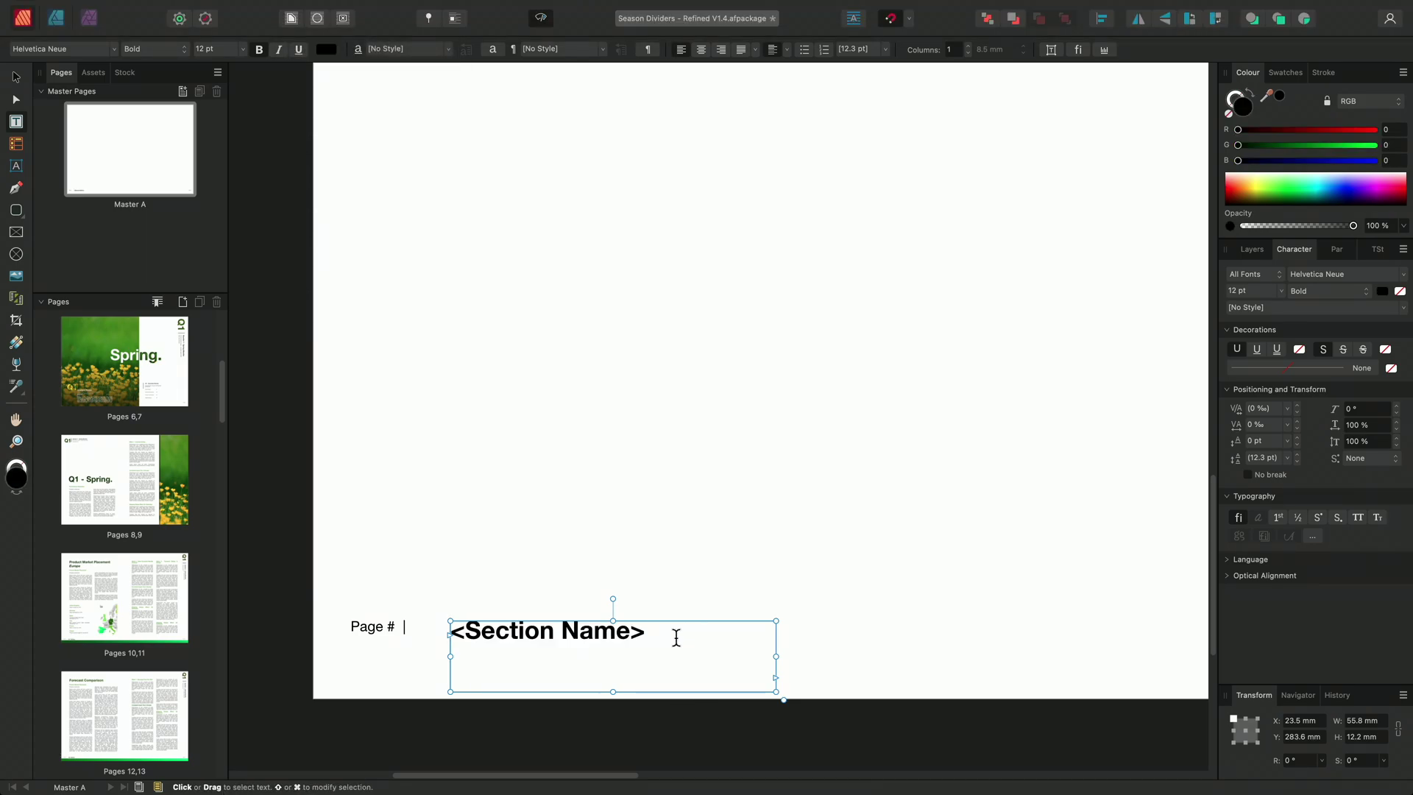
- Copy the 'Page #' style onto <Section Name> and move the frame right after 'Page #'
left_click_drag(599, 632, 475, 634)
left_click(17, 386)
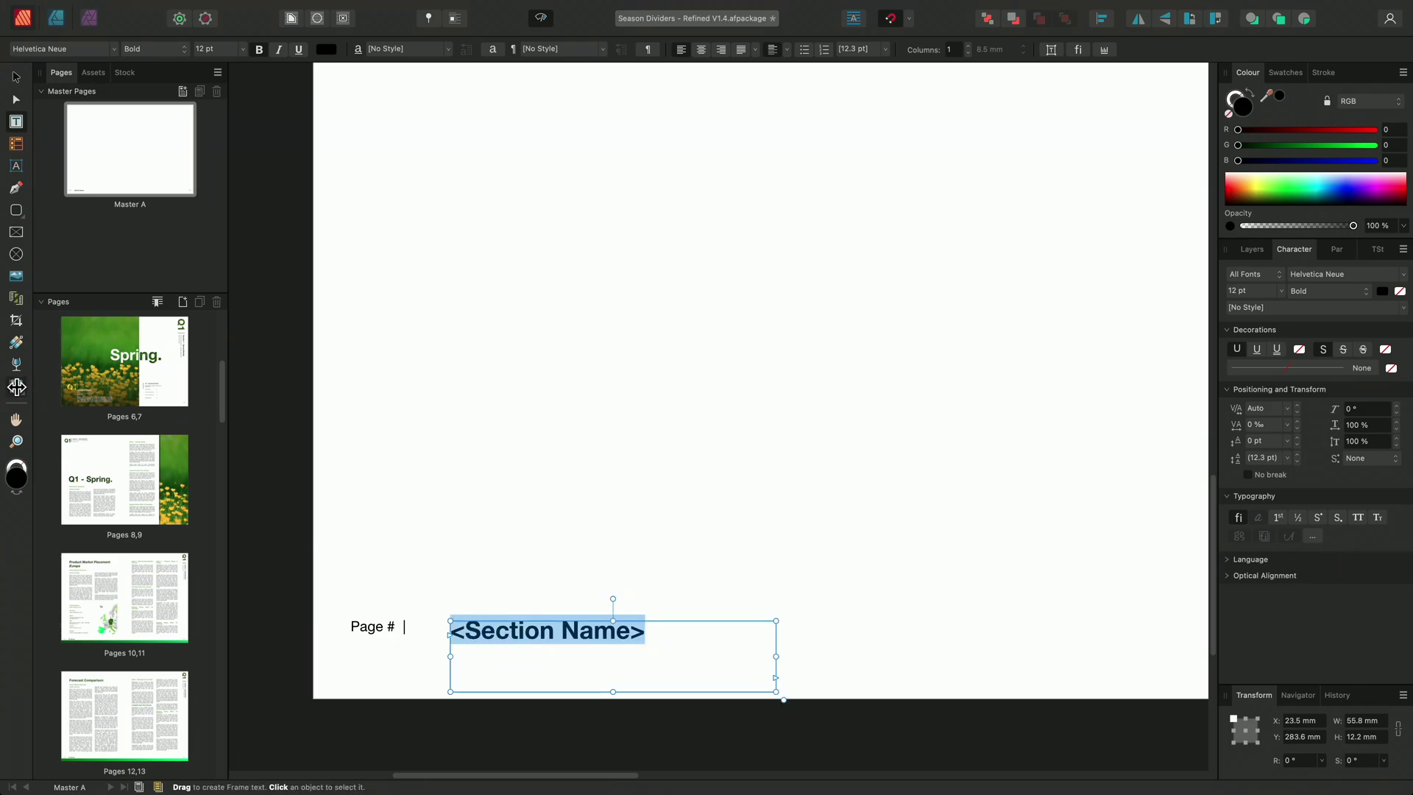
left_click(372, 623)
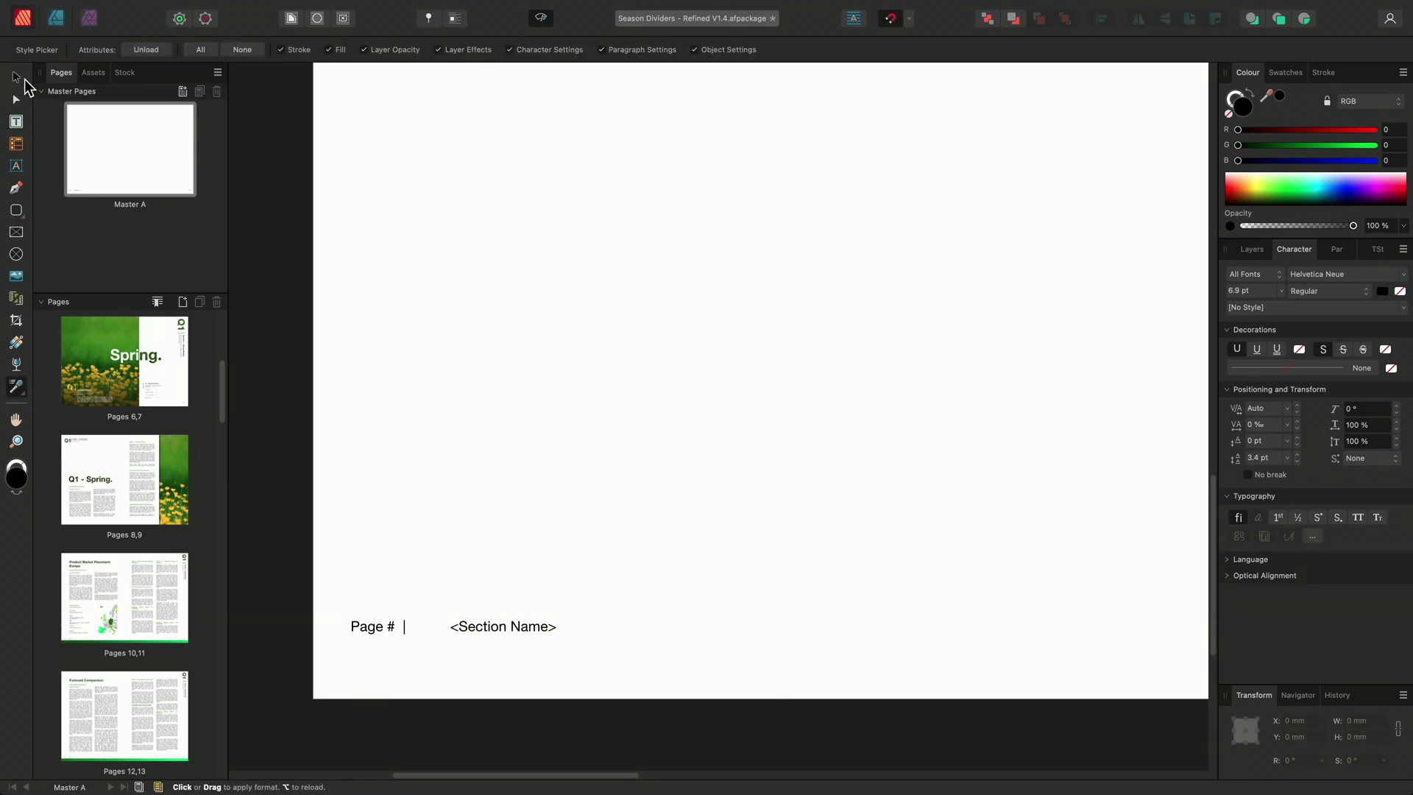
left_click(16, 76)
left_click_drag(490, 625, 467, 624)
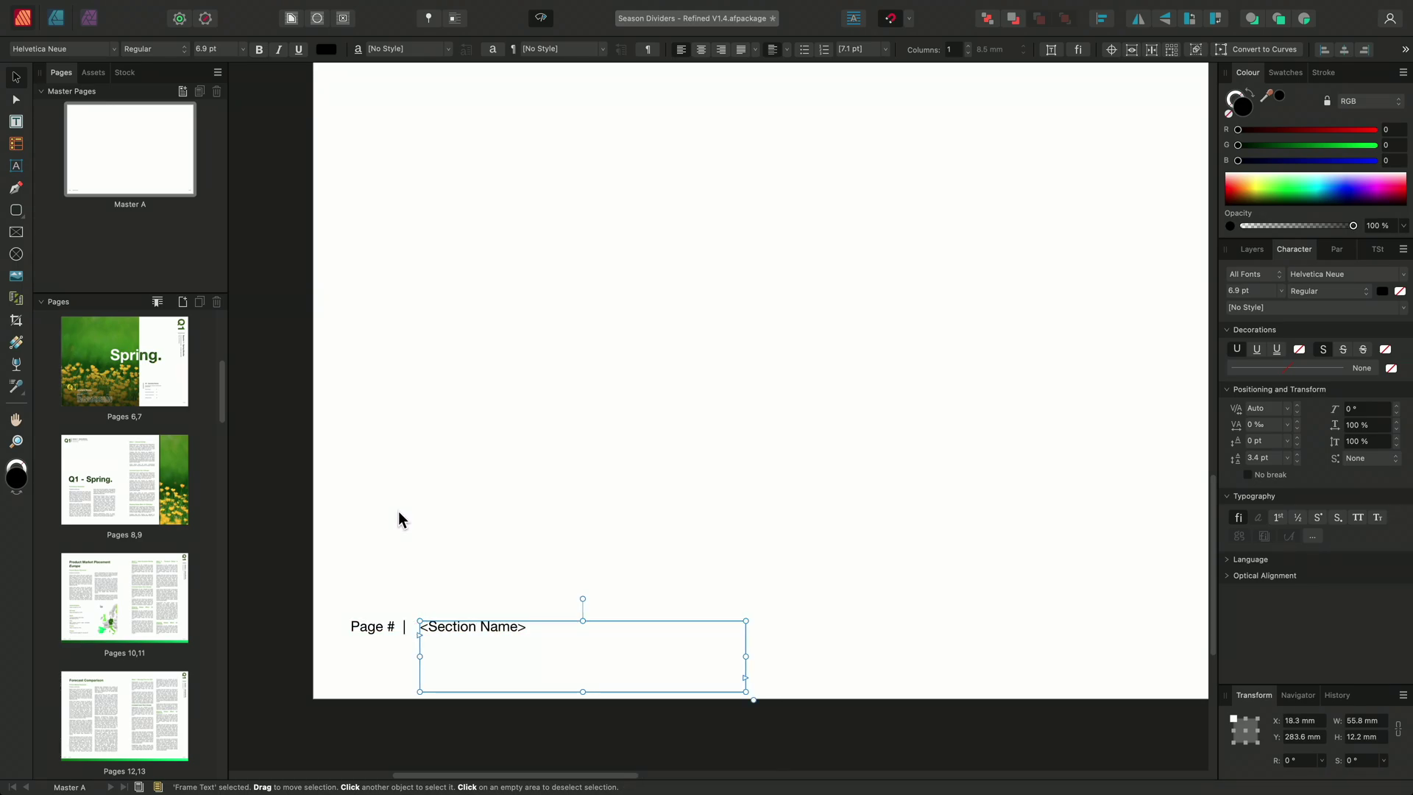
- Check the footers on spreads 10–11, 38–39 and 46–47, ending on 'Page 46 | Q4 Winter'
double_click(99, 609)
scroll(571, 686, "down", 1)
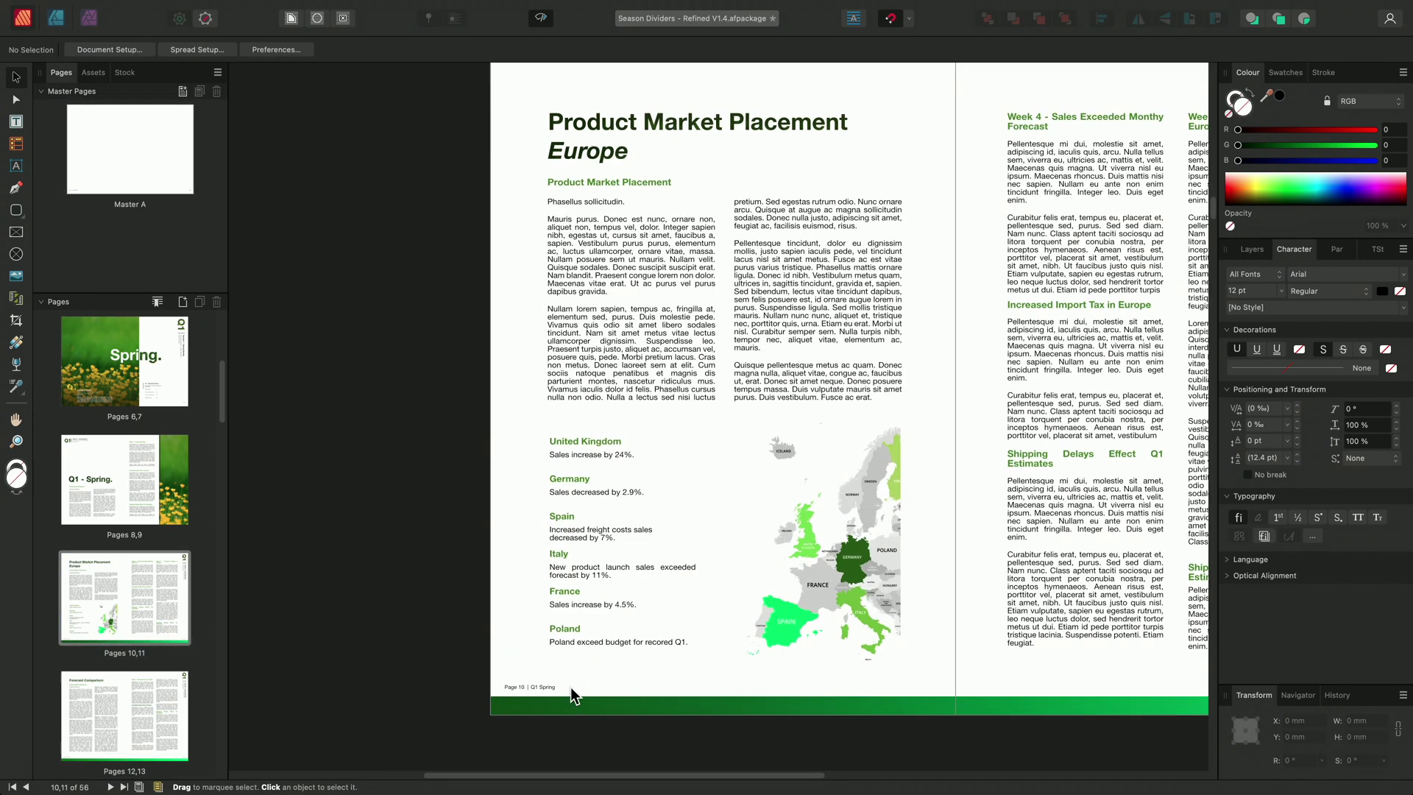
scroll(537, 689, "up", 5)
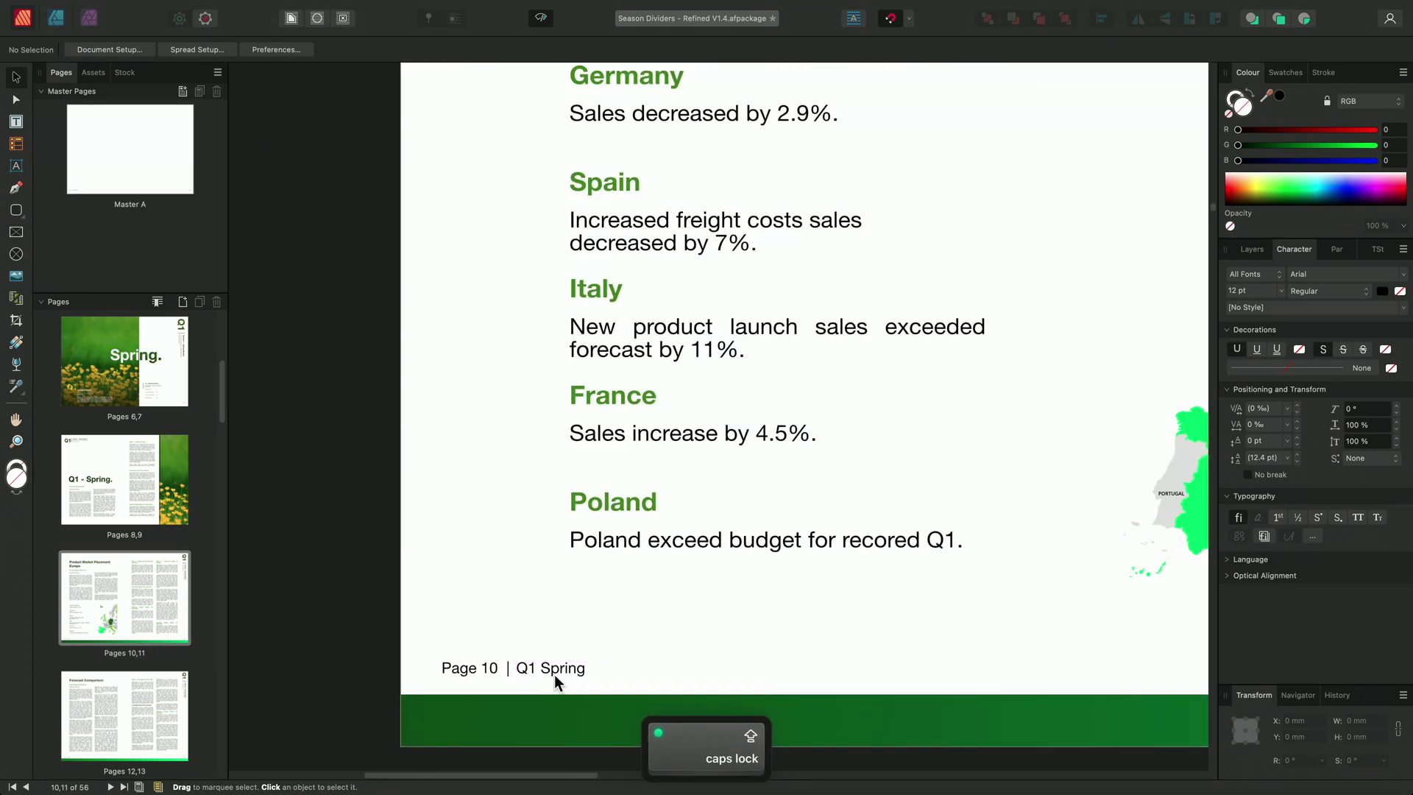
scroll(518, 676, "up", 1)
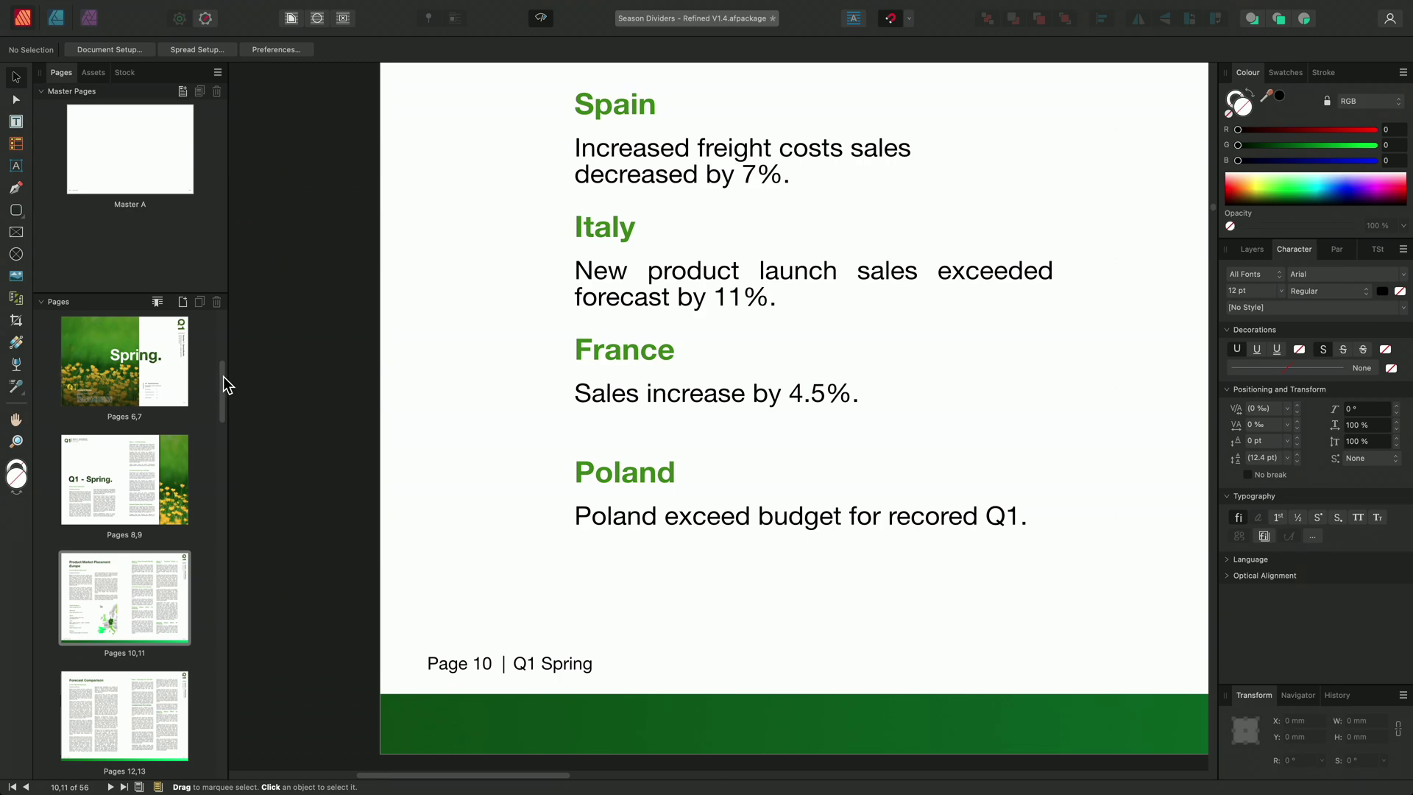
left_click_drag(223, 376, 217, 589)
left_click(119, 696)
scroll(286, 688, "up", 10)
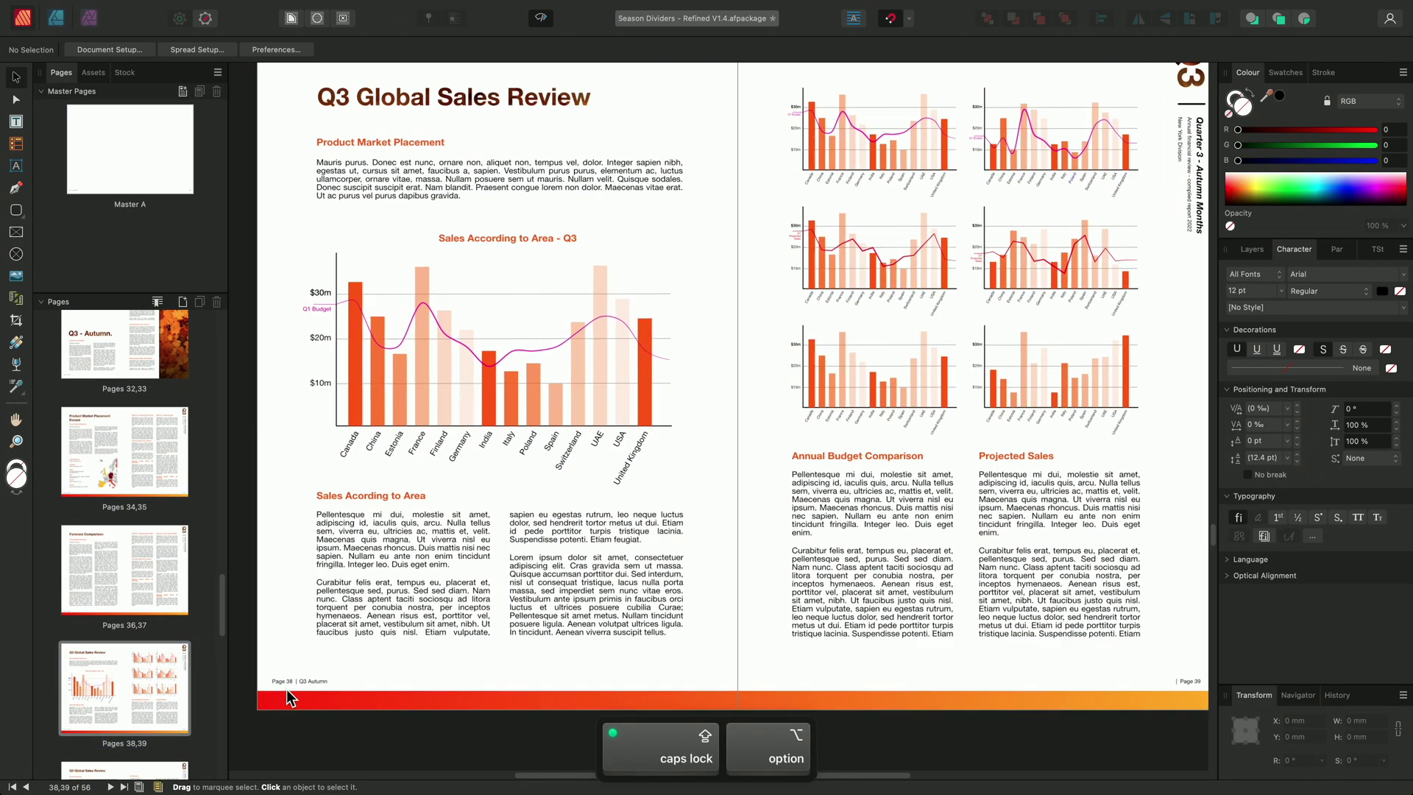
scroll(318, 691, "up", 1)
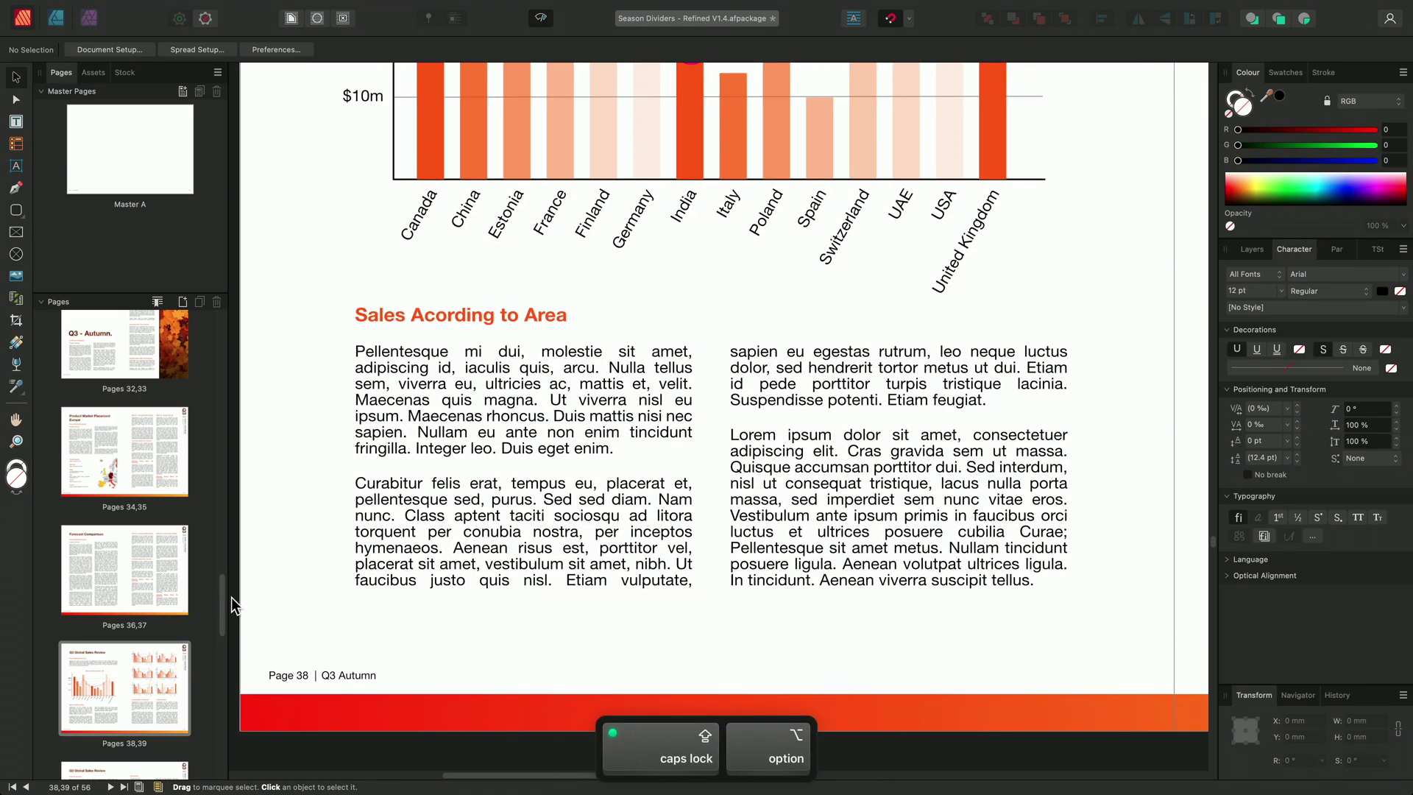
left_click_drag(222, 600, 228, 686)
left_click(103, 552)
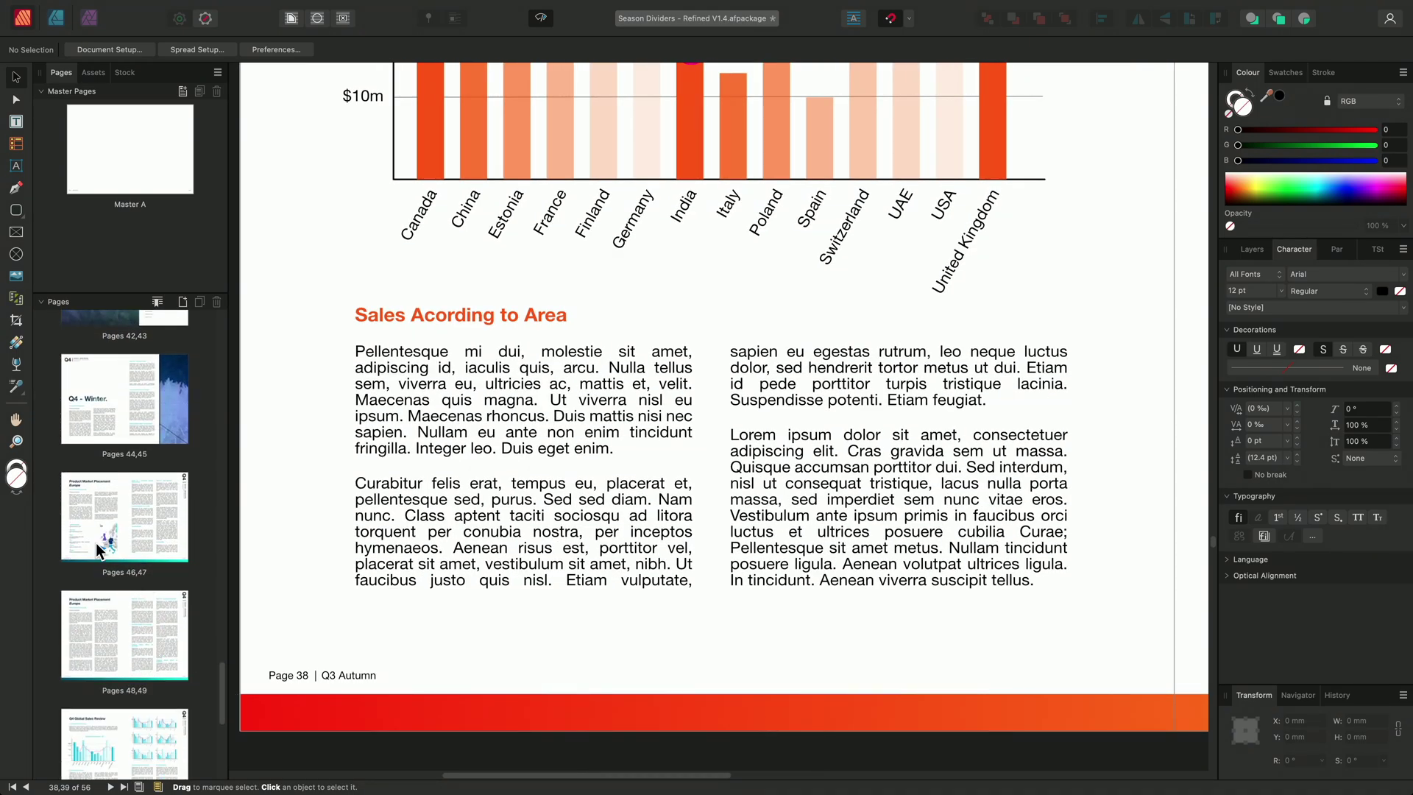
scroll(501, 721, "down", 5)
scroll(532, 674, "right", 2)
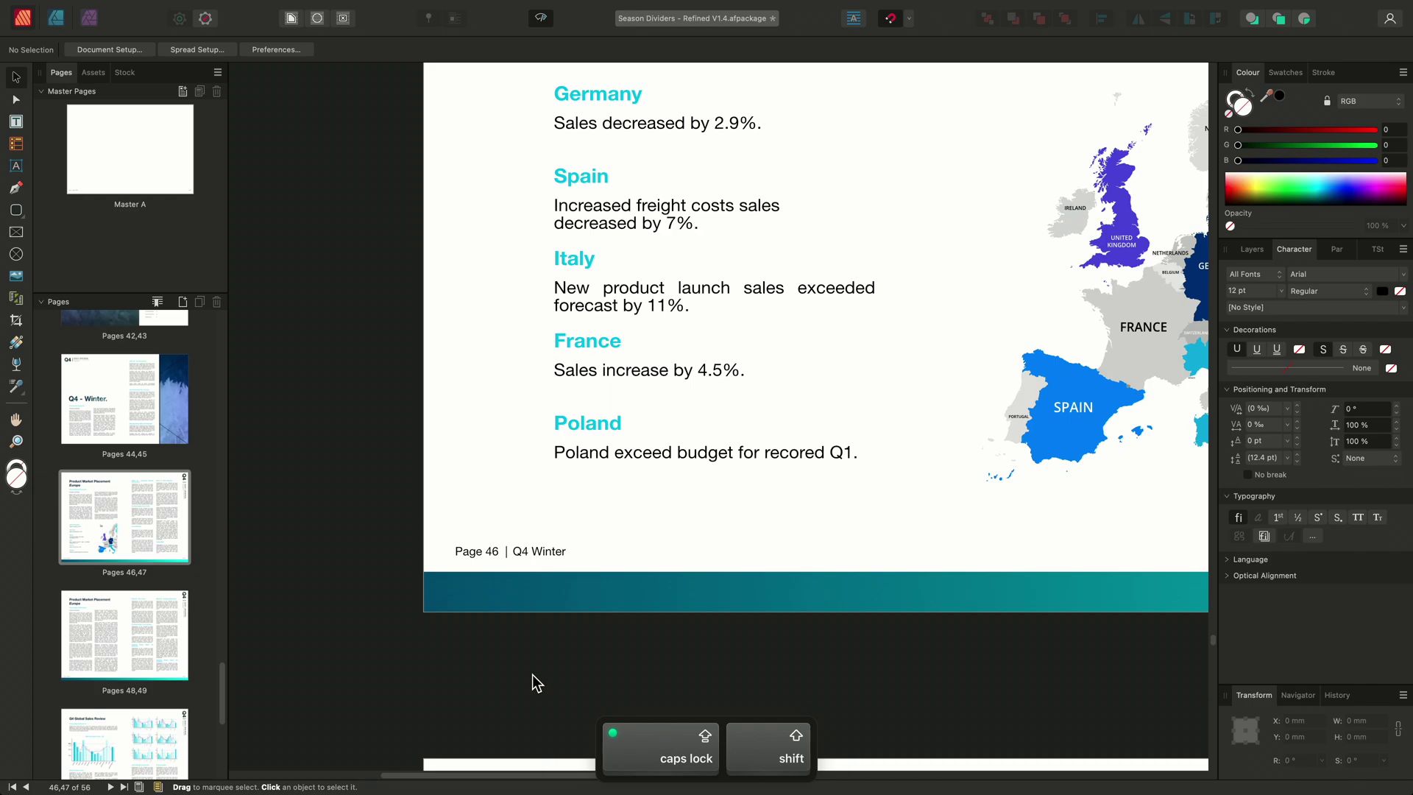
scroll(524, 556, "up", 2)
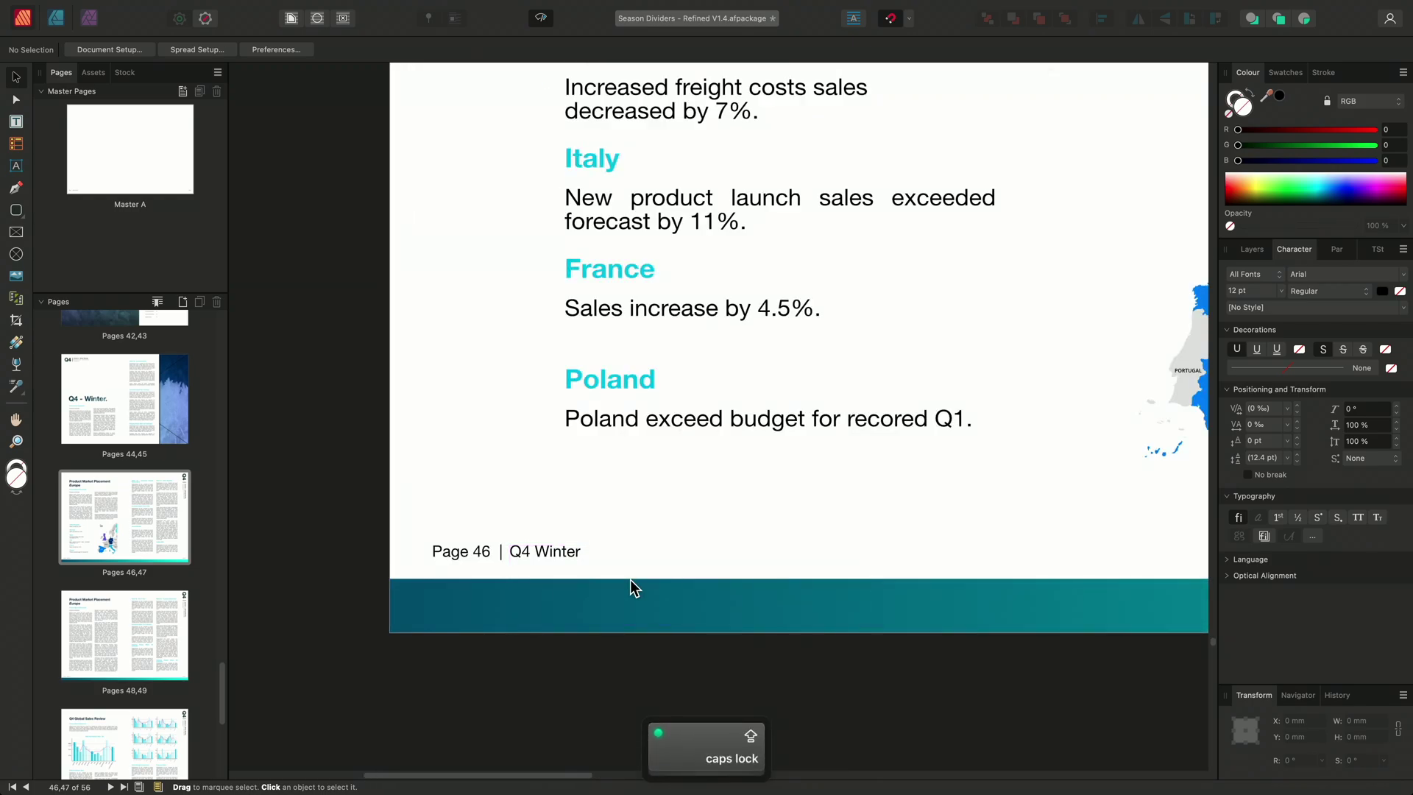